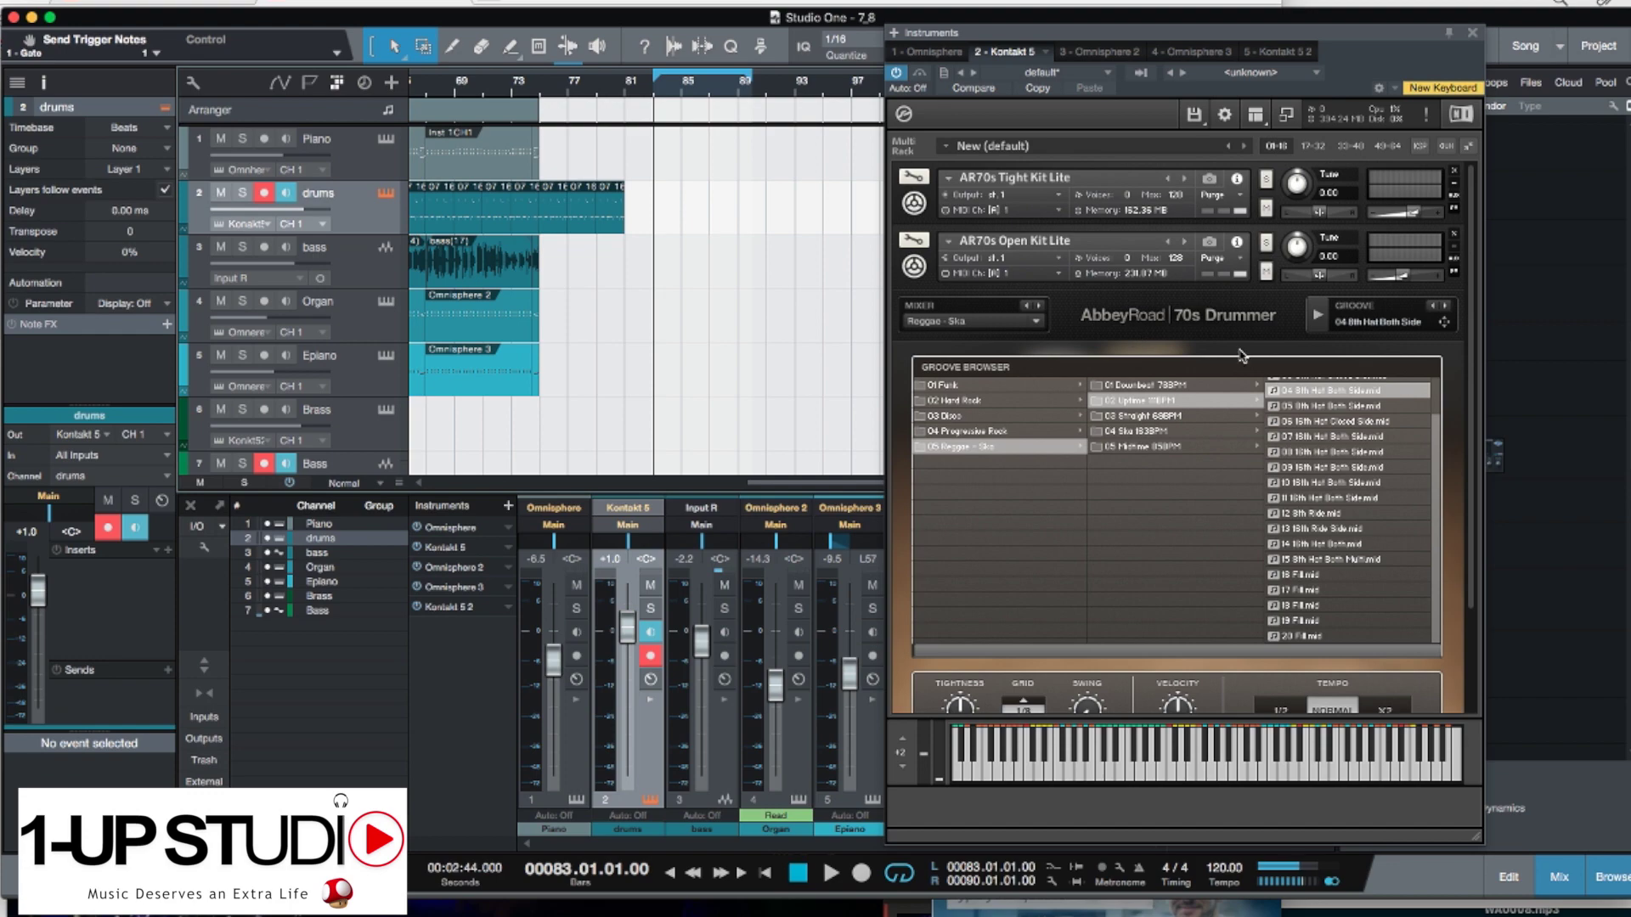
Show the AR70s Open Kit Lite's drum kit view in the Kontakt rack.
{"action": "scroll", "coordinate": [1240, 356], "scroll_direction": "down", "scroll_amount": 3}
{"action": "scroll", "coordinate": [1241, 355], "scroll_direction": "up", "scroll_amount": 3}
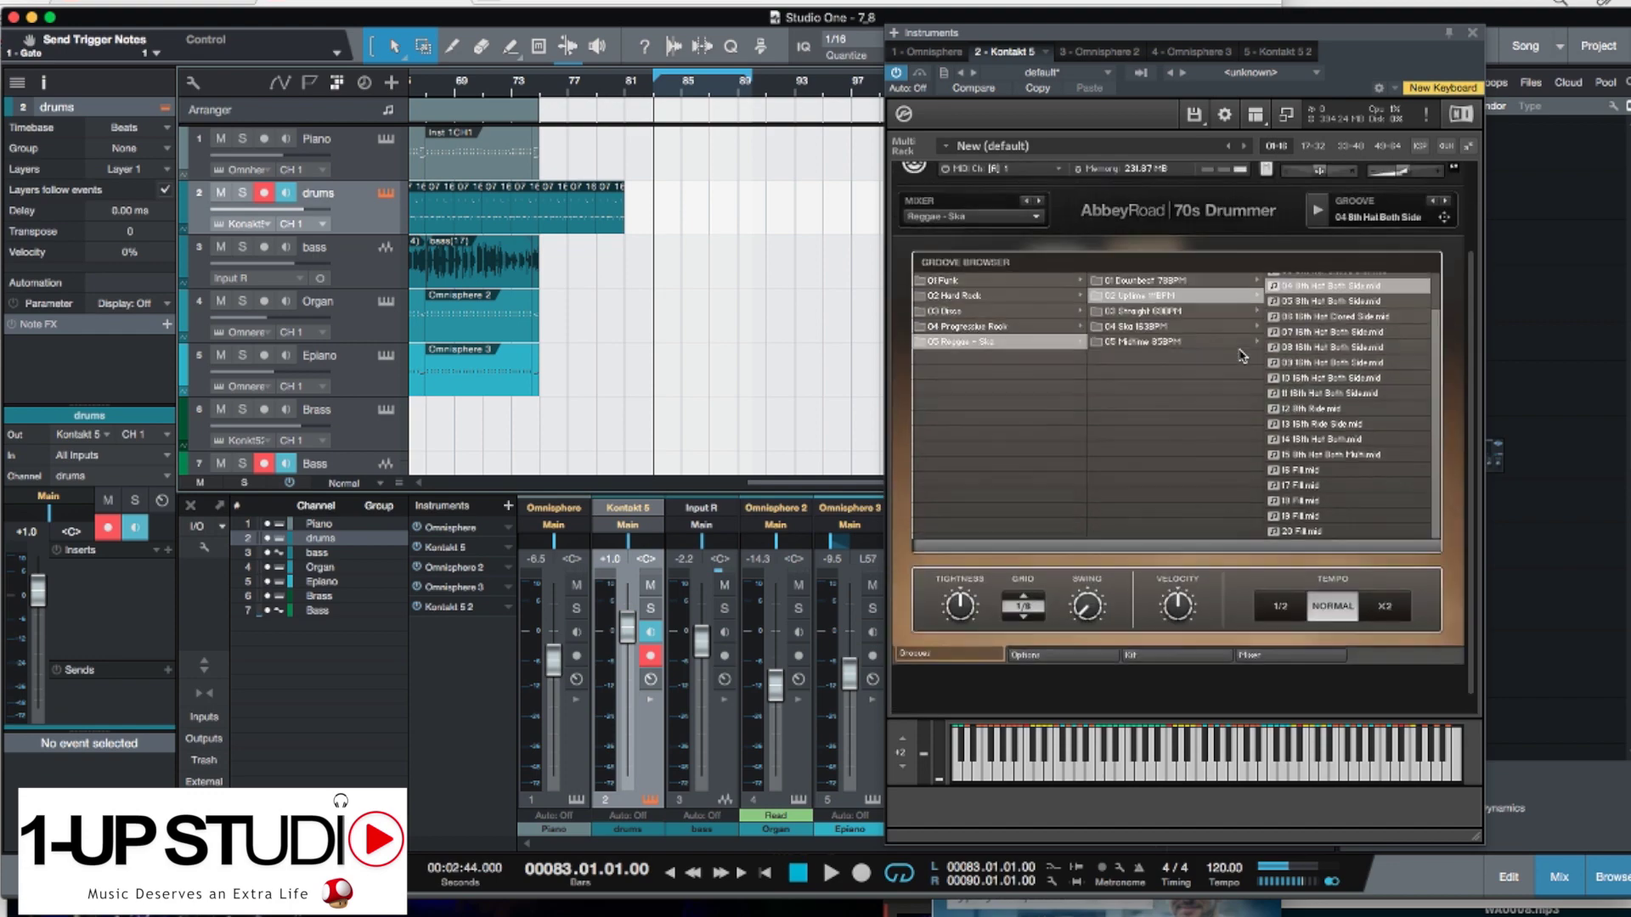
{"action": "scroll", "coordinate": [1241, 356], "scroll_direction": "down", "scroll_amount": 3}
{"action": "scroll", "coordinate": [1240, 356], "scroll_direction": "up", "scroll_amount": 2}
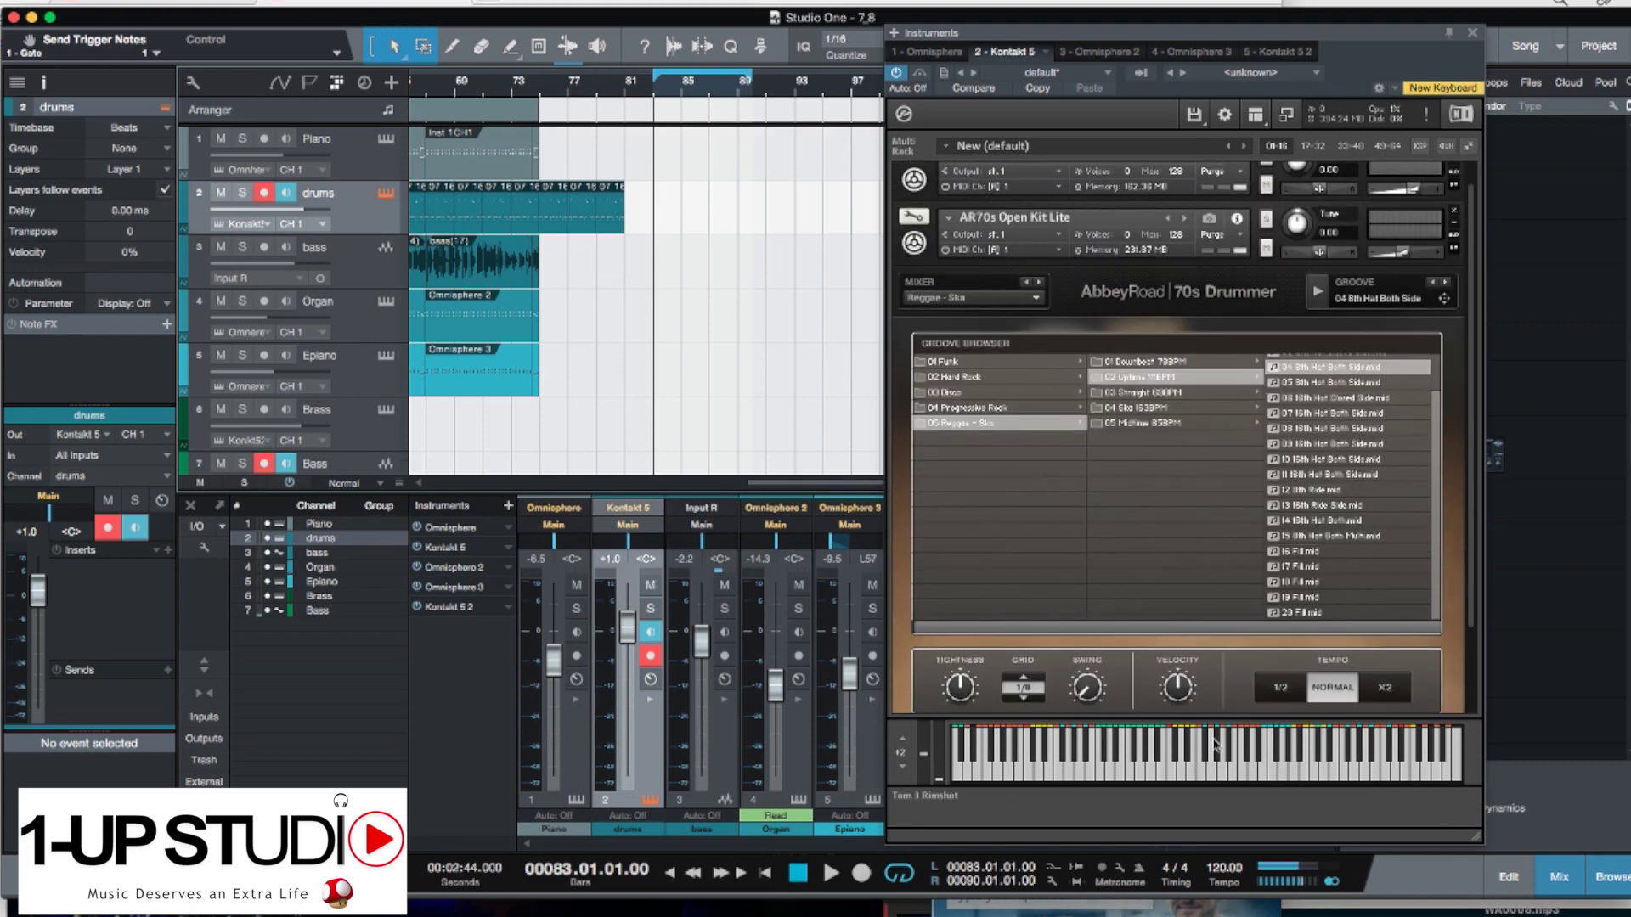
{"action": "scroll", "coordinate": [1222, 658], "scroll_direction": "down", "scroll_amount": 2}
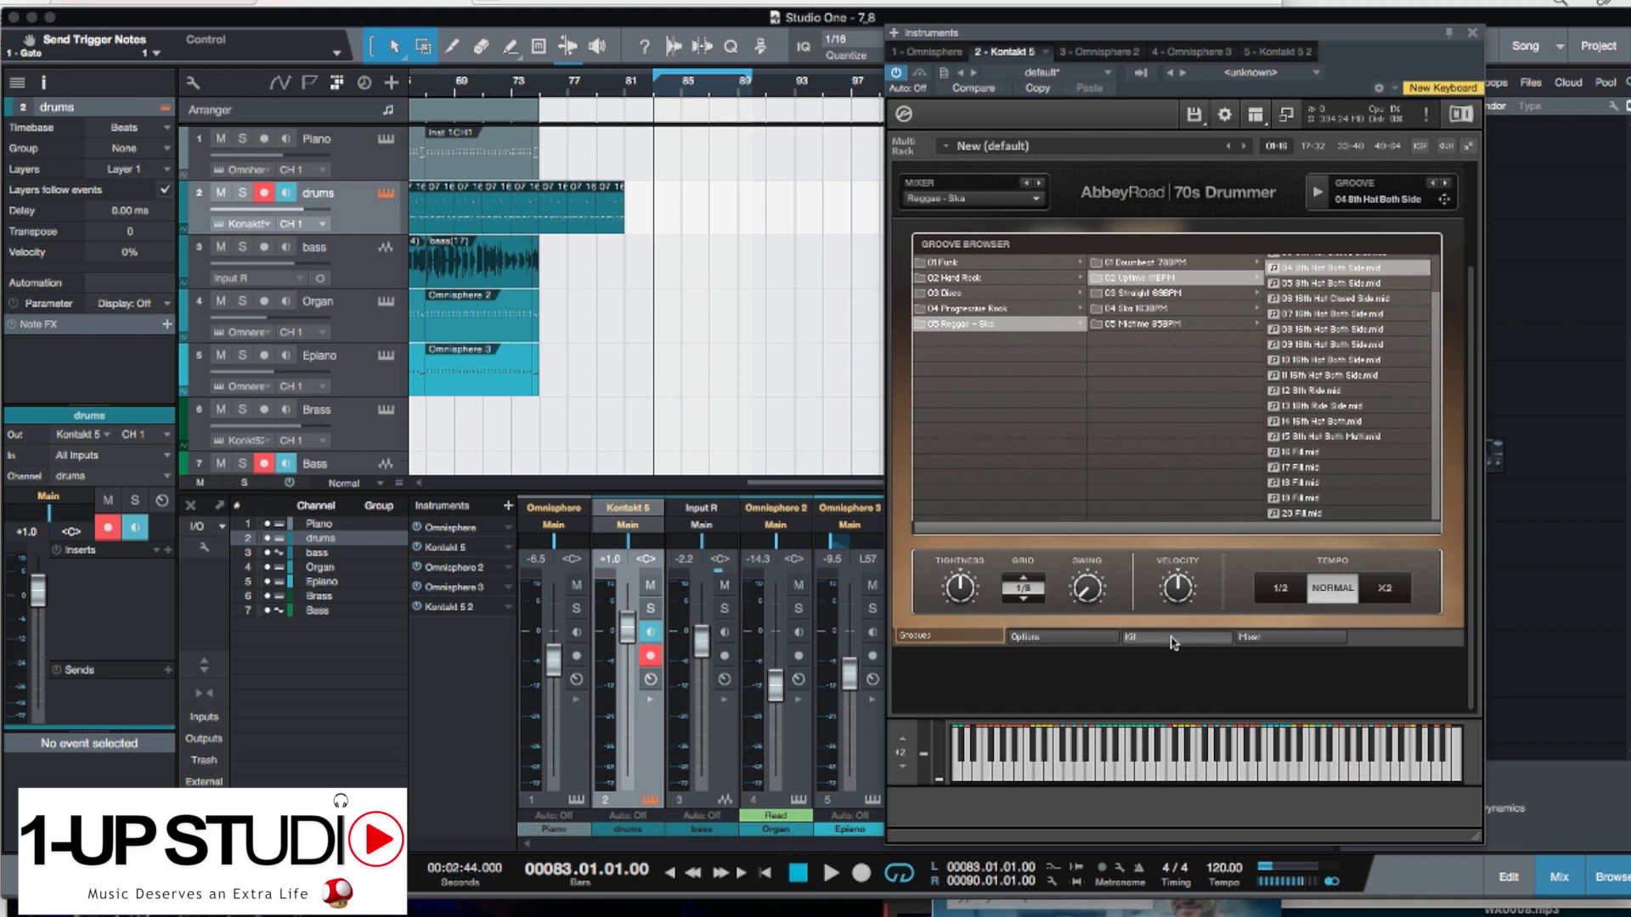
{"action": "left_click", "coordinate": [1177, 637]}
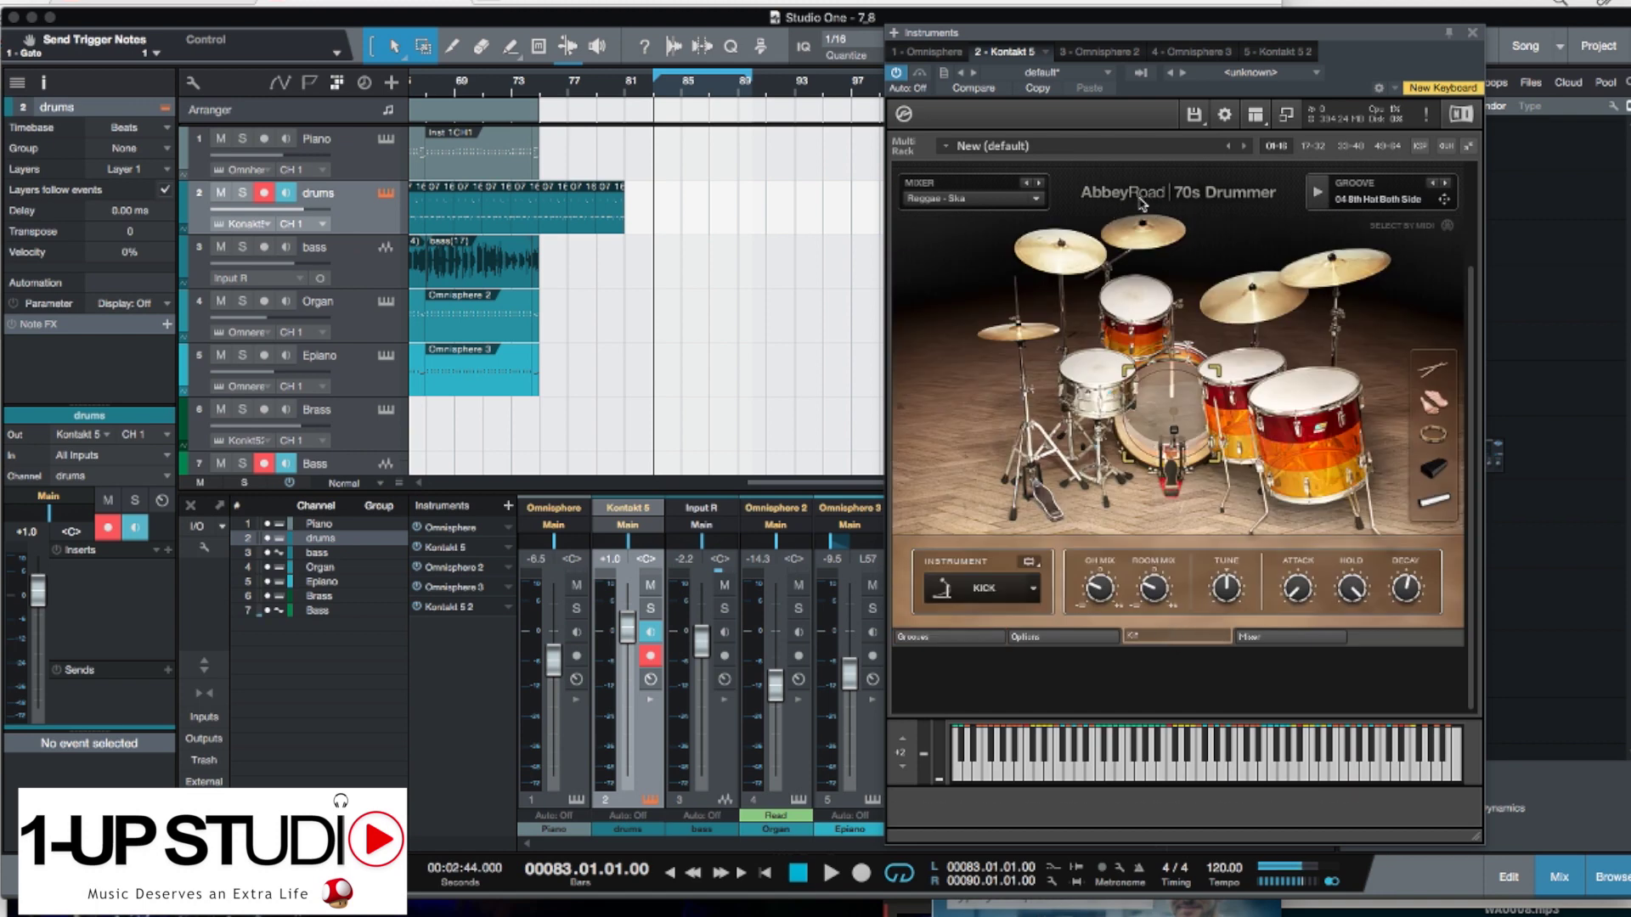
Expand the AR70s Tight Kit Lite and switch it to its Kit view.
{"action": "scroll", "coordinate": [1106, 363], "scroll_direction": "up", "scroll_amount": 2}
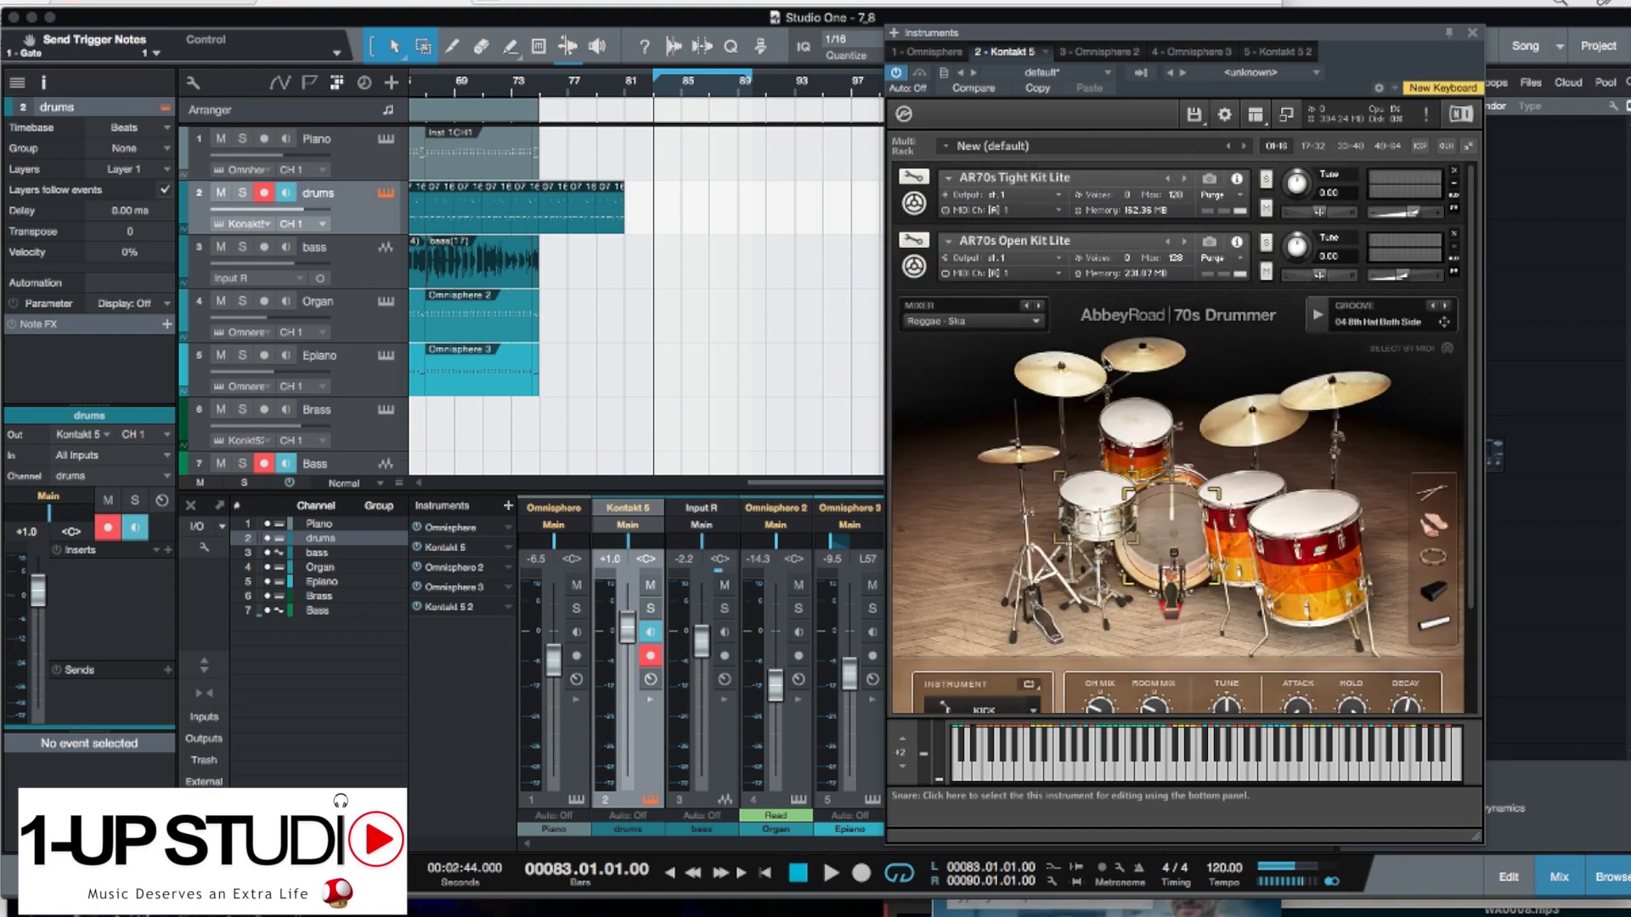
{"action": "left_click", "coordinate": [925, 205]}
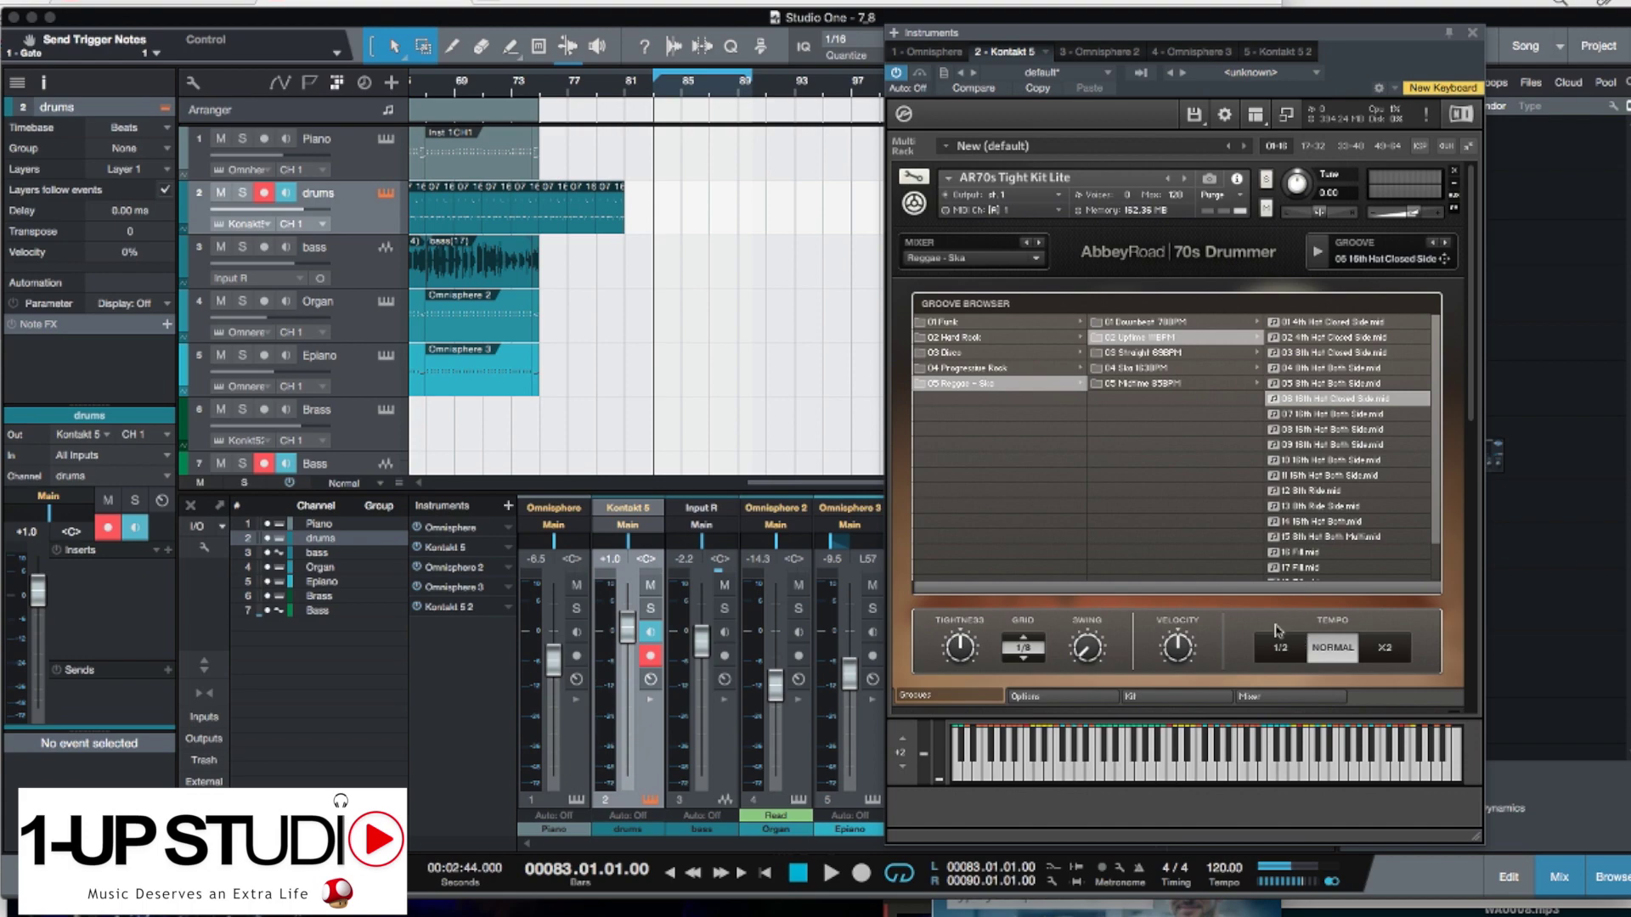
{"action": "left_click", "coordinate": [1199, 698]}
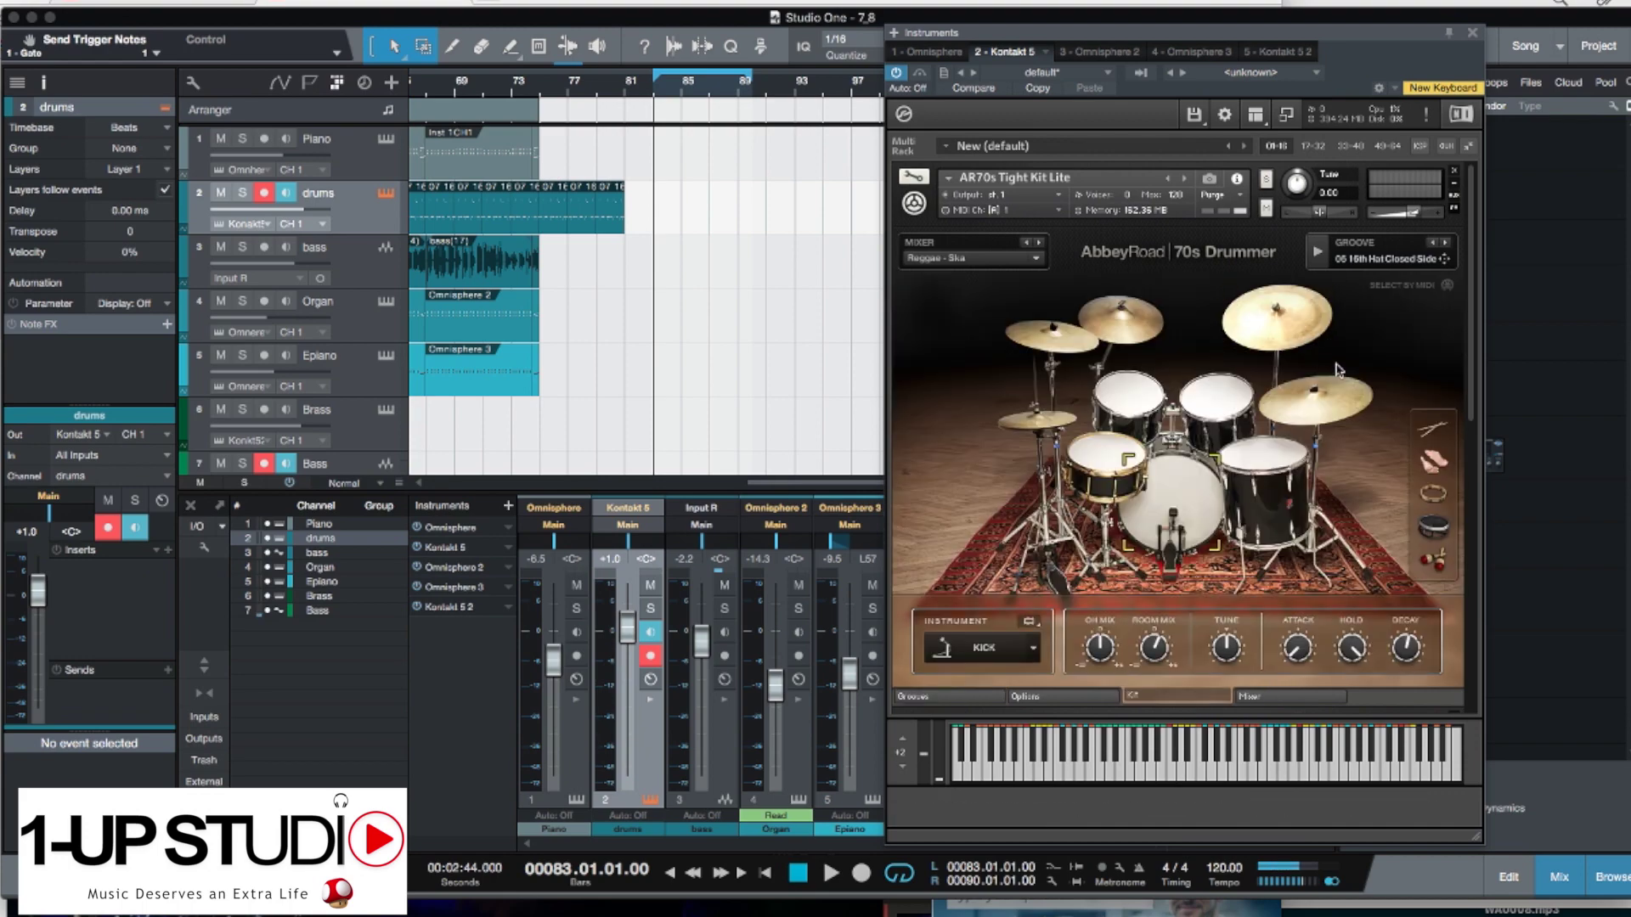
{"action": "scroll", "coordinate": [1185, 425], "scroll_direction": "down", "scroll_amount": 3}
{"action": "scroll", "coordinate": [1179, 504], "scroll_direction": "down", "scroll_amount": 2}
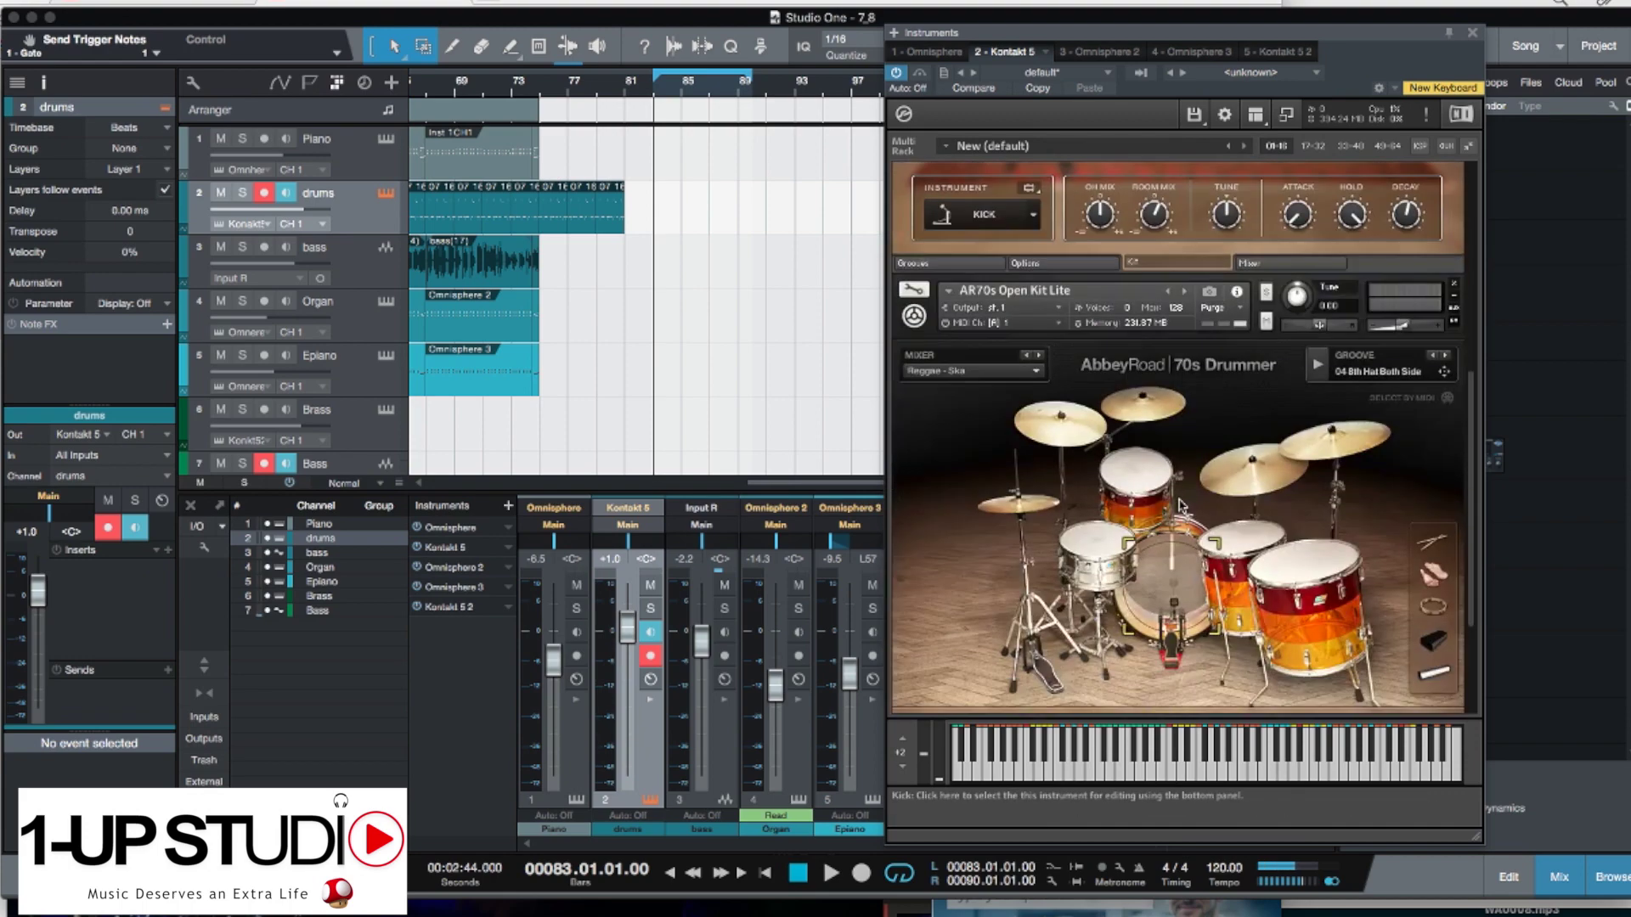
{"action": "scroll", "coordinate": [1121, 414], "scroll_direction": "up", "scroll_amount": 4}
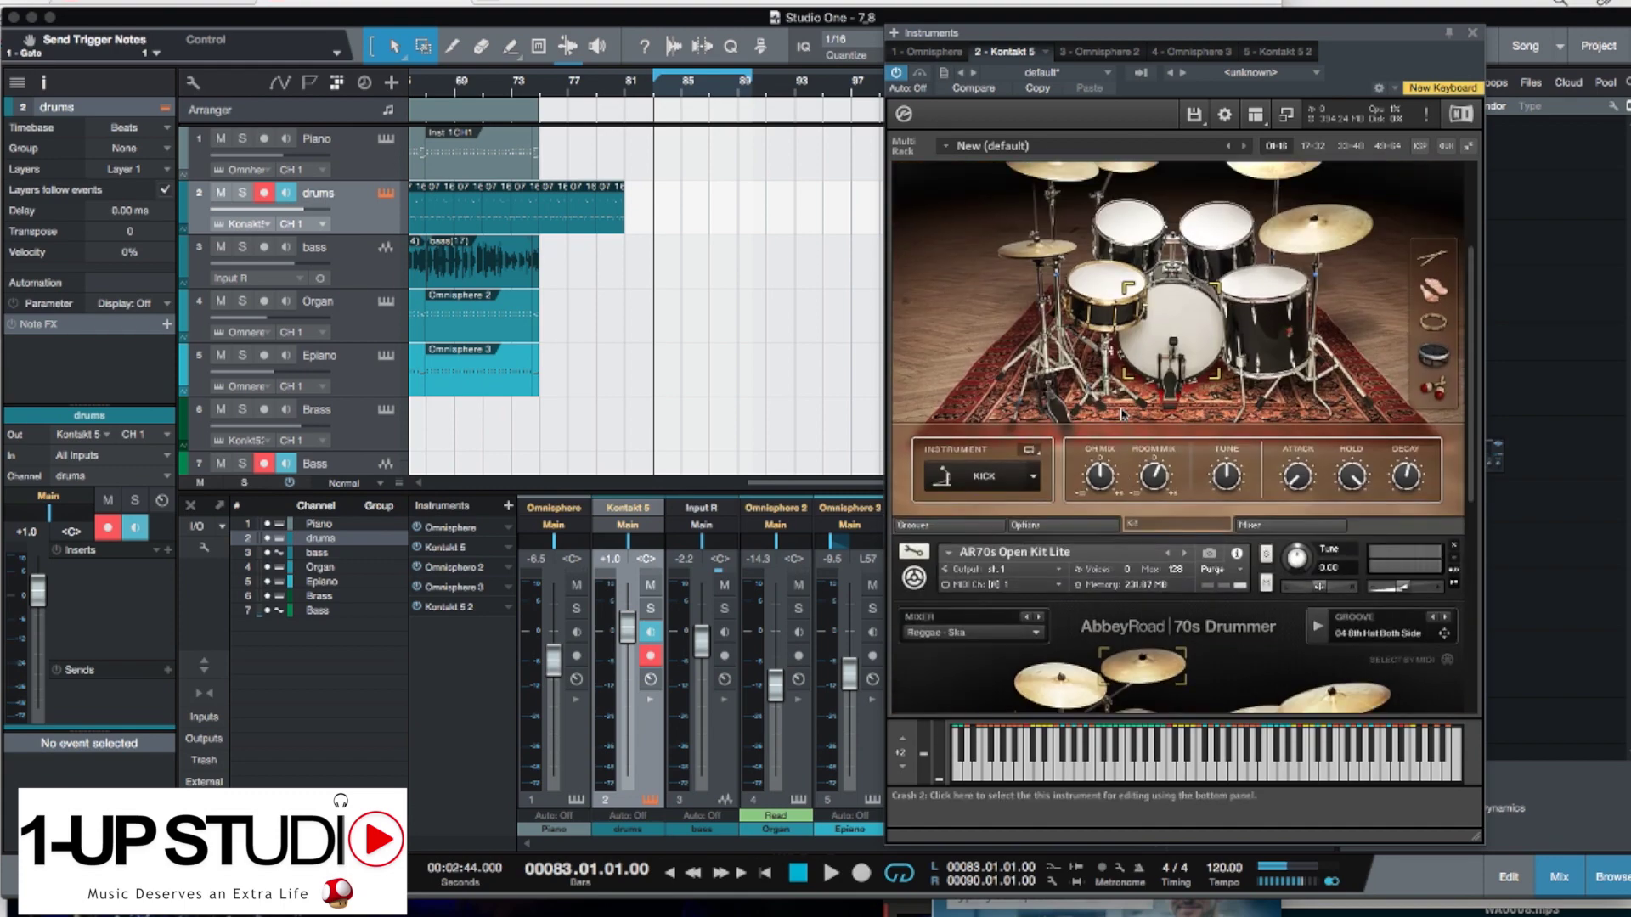
{"action": "scroll", "coordinate": [1030, 367], "scroll_direction": "down", "scroll_amount": 3}
Give the Open Kit the Reggae - Ska groove '06 16th Hat Closed Side' and preview it.
{"action": "scroll", "coordinate": [1030, 367], "scroll_direction": "up", "scroll_amount": 5}
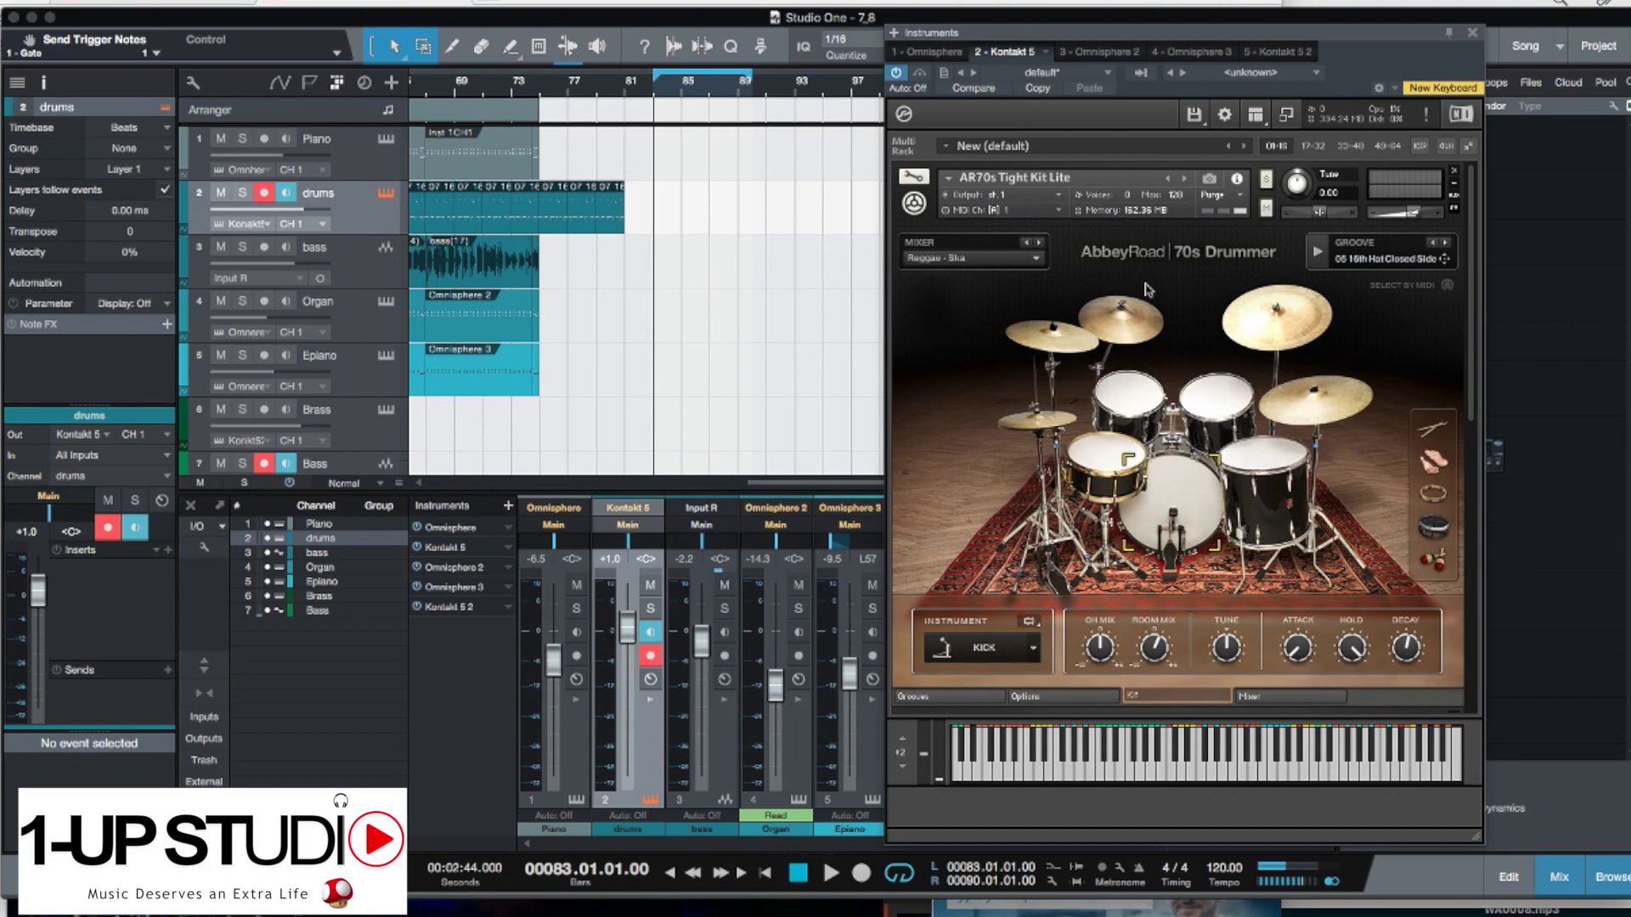
{"action": "scroll", "coordinate": [1147, 289], "scroll_direction": "down", "scroll_amount": 5}
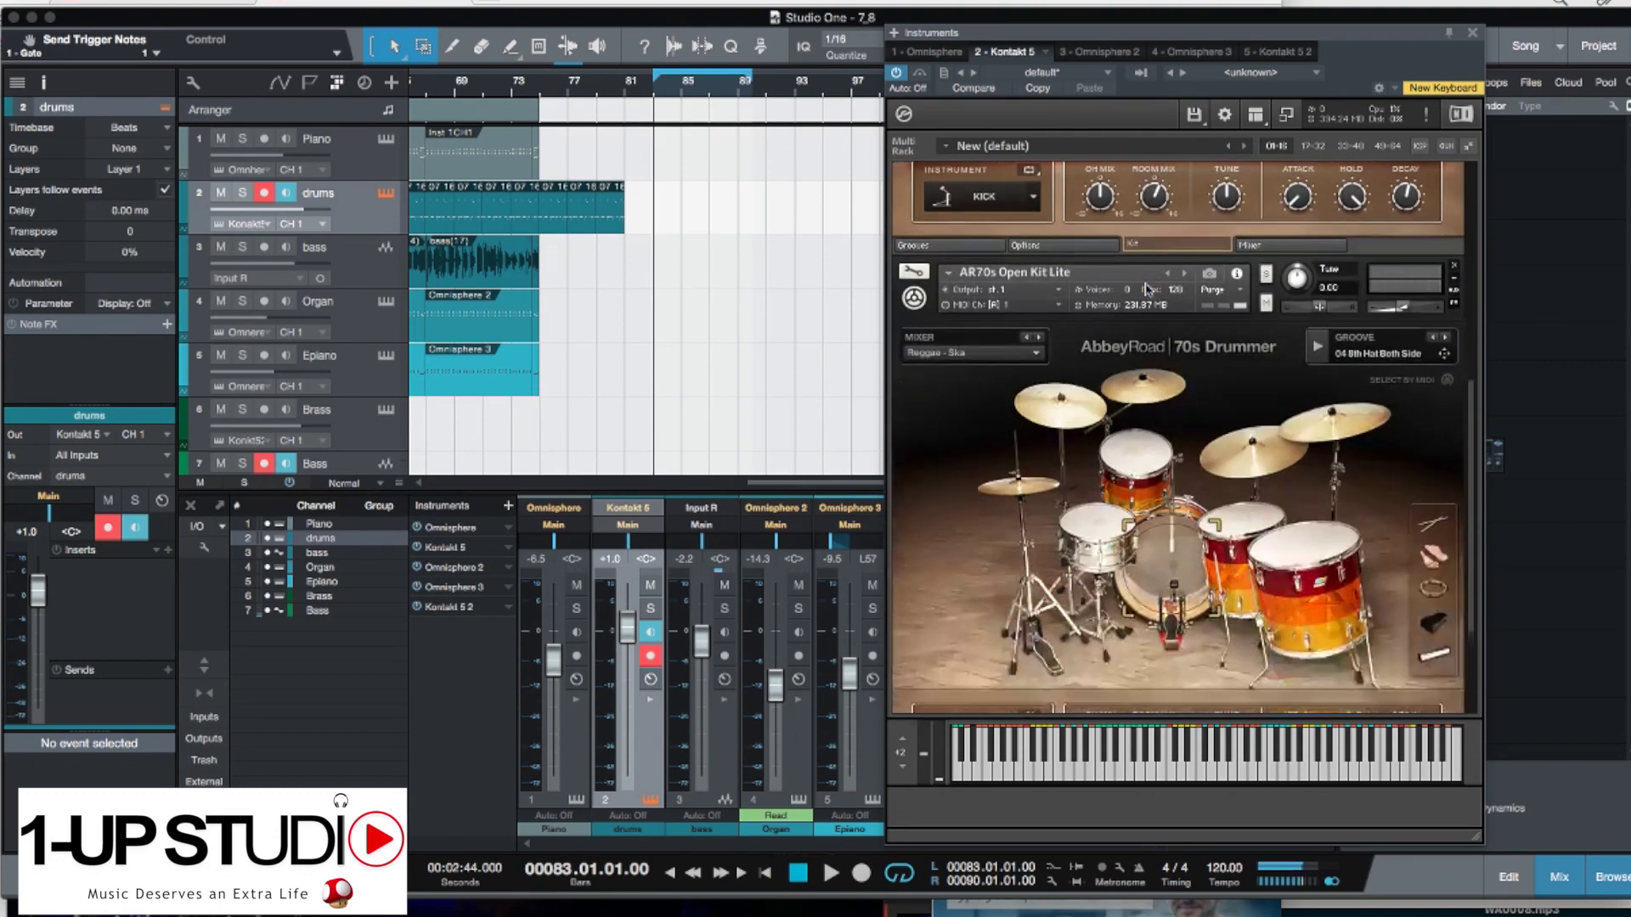
{"action": "scroll", "coordinate": [1147, 289], "scroll_direction": "down", "scroll_amount": 3}
{"action": "left_click", "coordinate": [955, 647]}
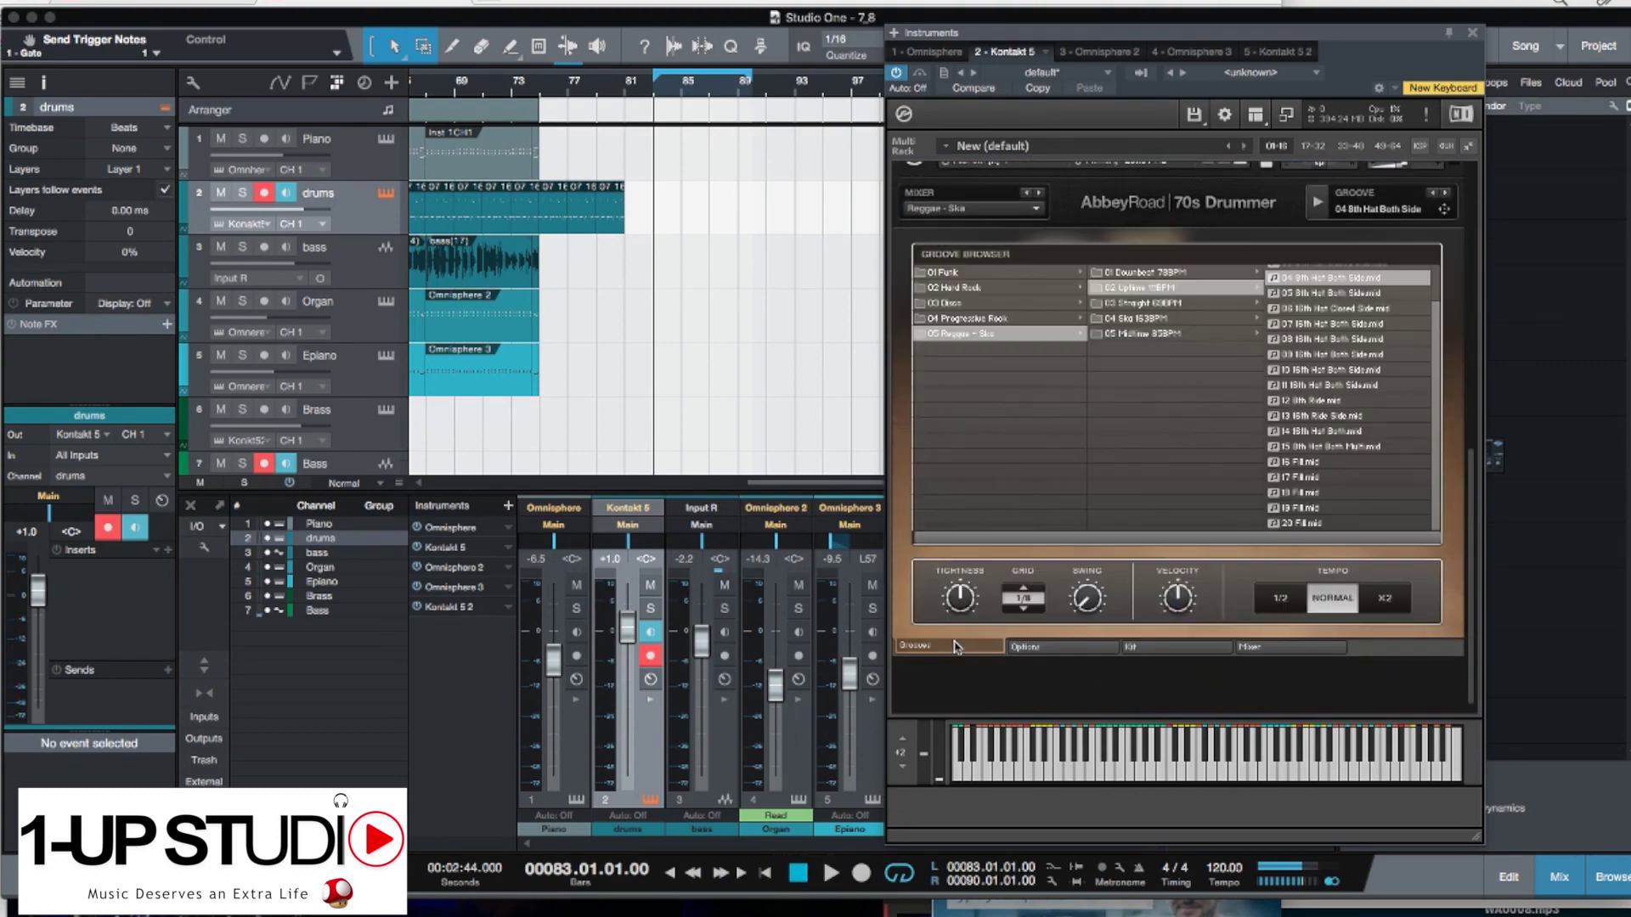
{"action": "left_click", "coordinate": [1341, 311]}
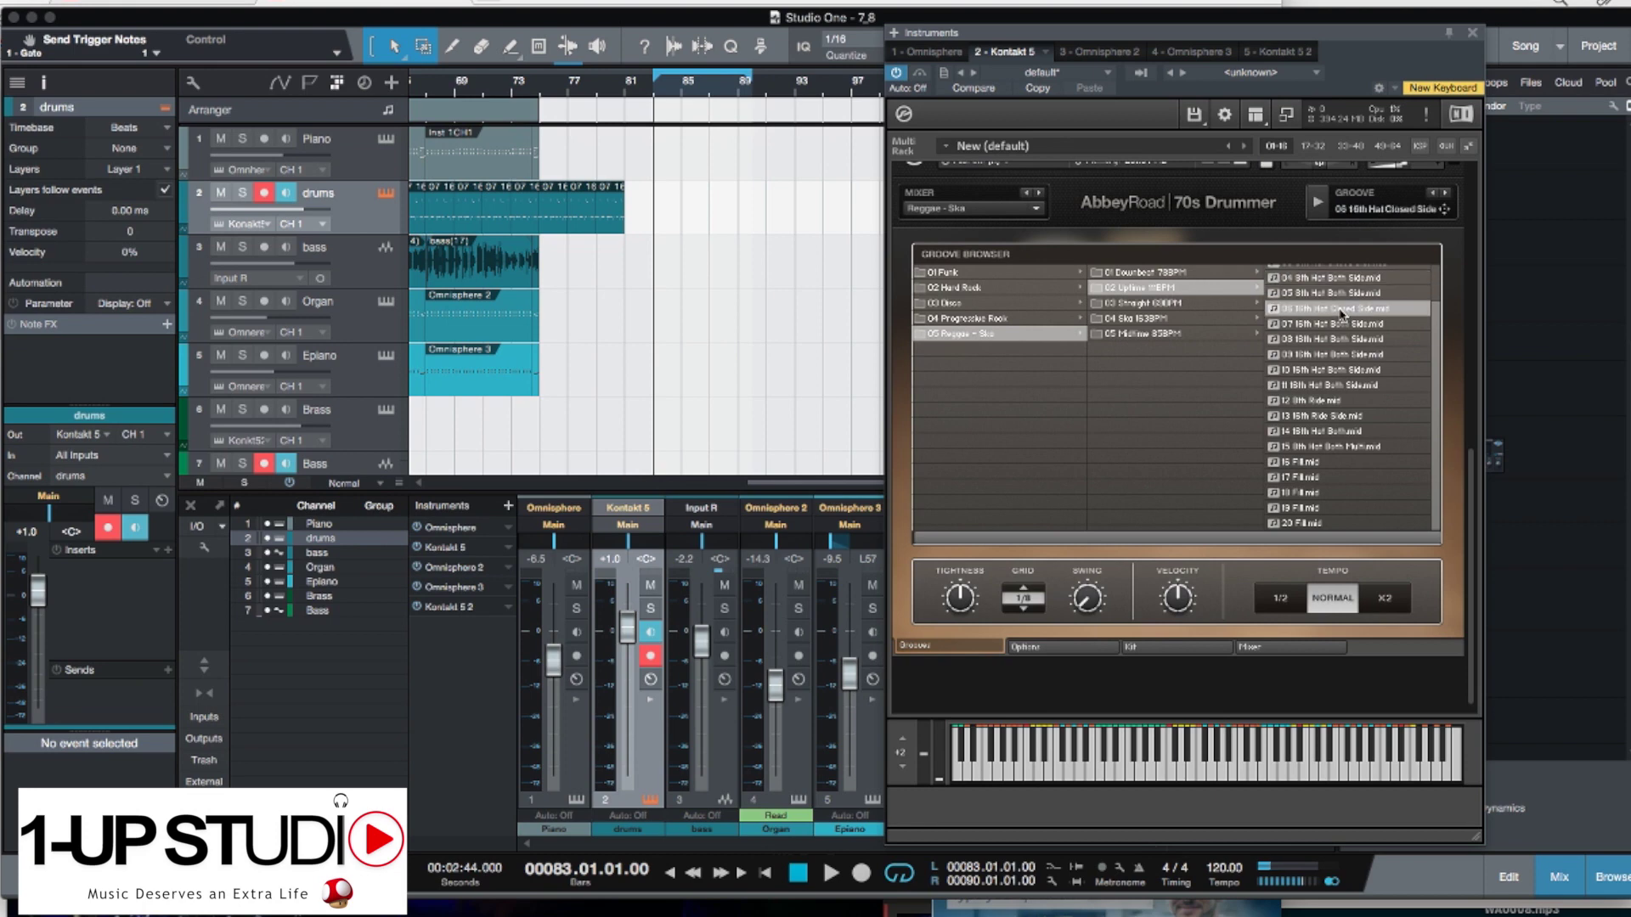
{"action": "left_click", "coordinate": [1318, 203]}
{"action": "left_click", "coordinate": [1318, 203]}
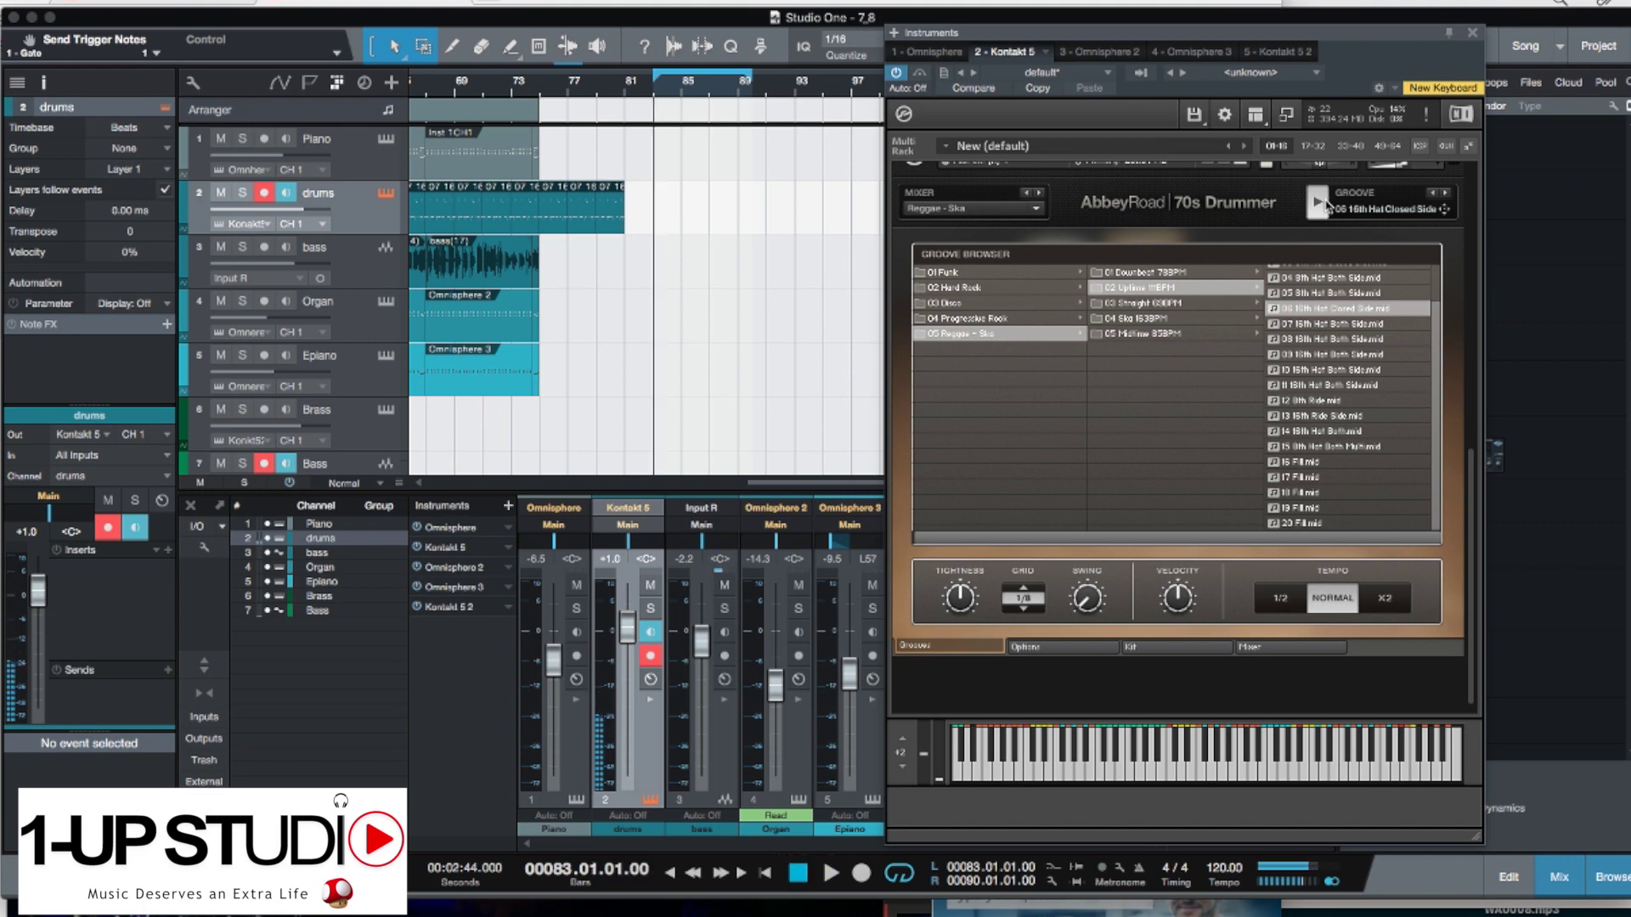
Drop the 06 16th Hat Closed Side groove onto the drums track and play it with the Open Kit soloed.
{"action": "left_click_drag", "start_coordinate": [1446, 210], "coordinate": [680, 212]}
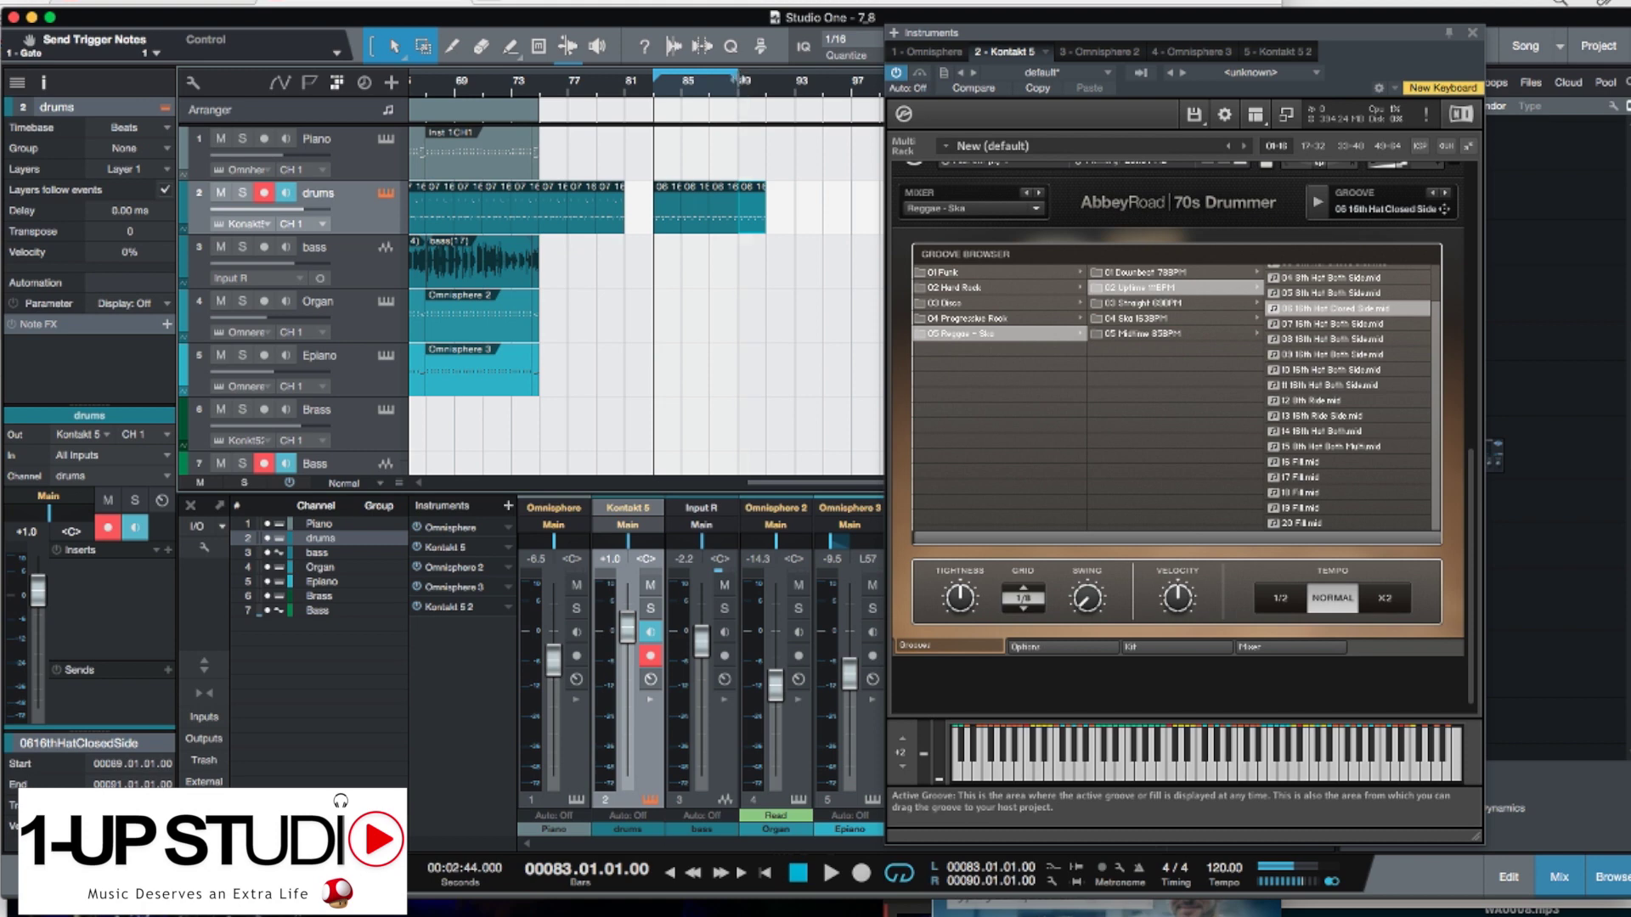
{"action": "scroll", "coordinate": [1271, 287], "scroll_direction": "up", "scroll_amount": 5}
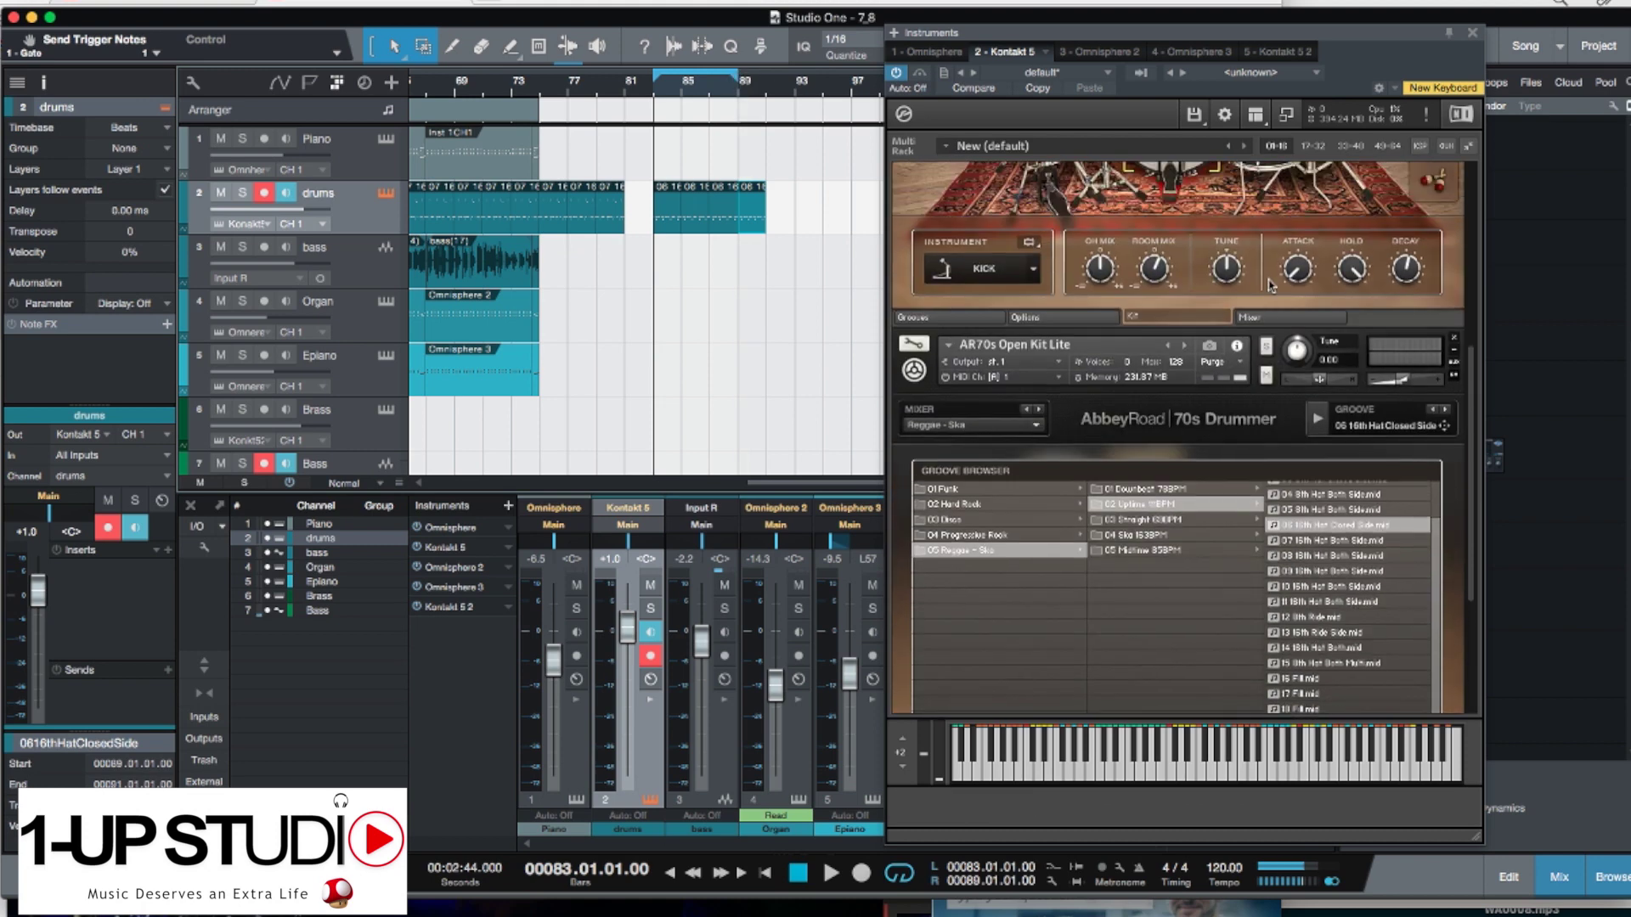
{"action": "left_click", "coordinate": [1266, 350]}
{"action": "key", "text": "space"}
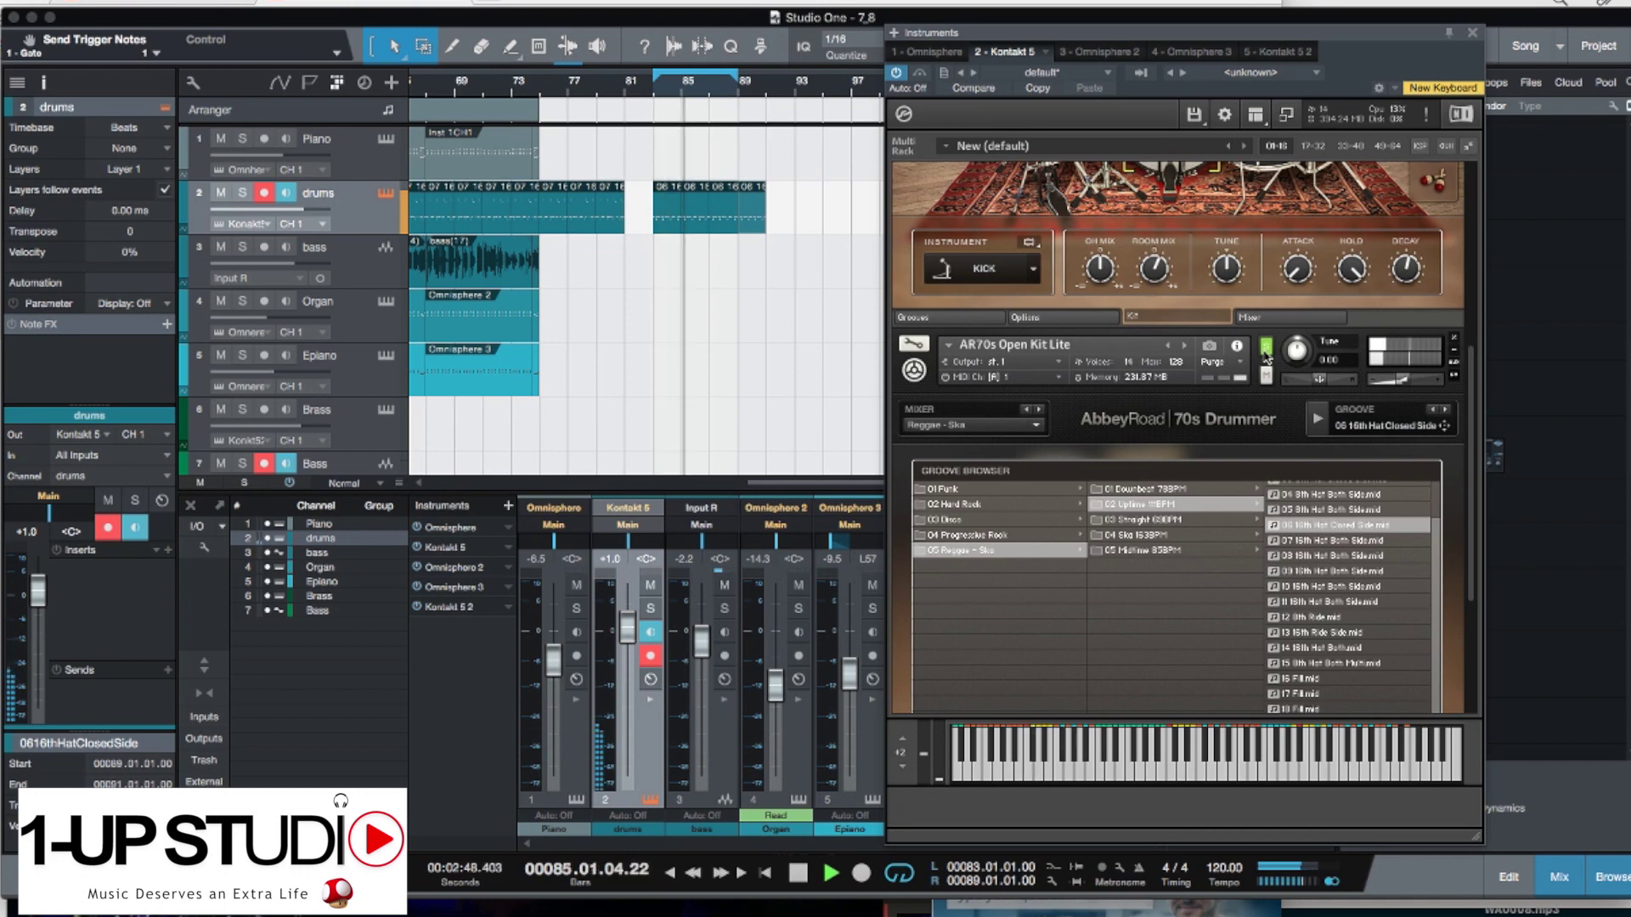
{"action": "key", "text": "space"}
Play the groove with the AR70s Tight Kit Lite soloed.
{"action": "scroll", "coordinate": [1266, 357], "scroll_direction": "up", "scroll_amount": 5}
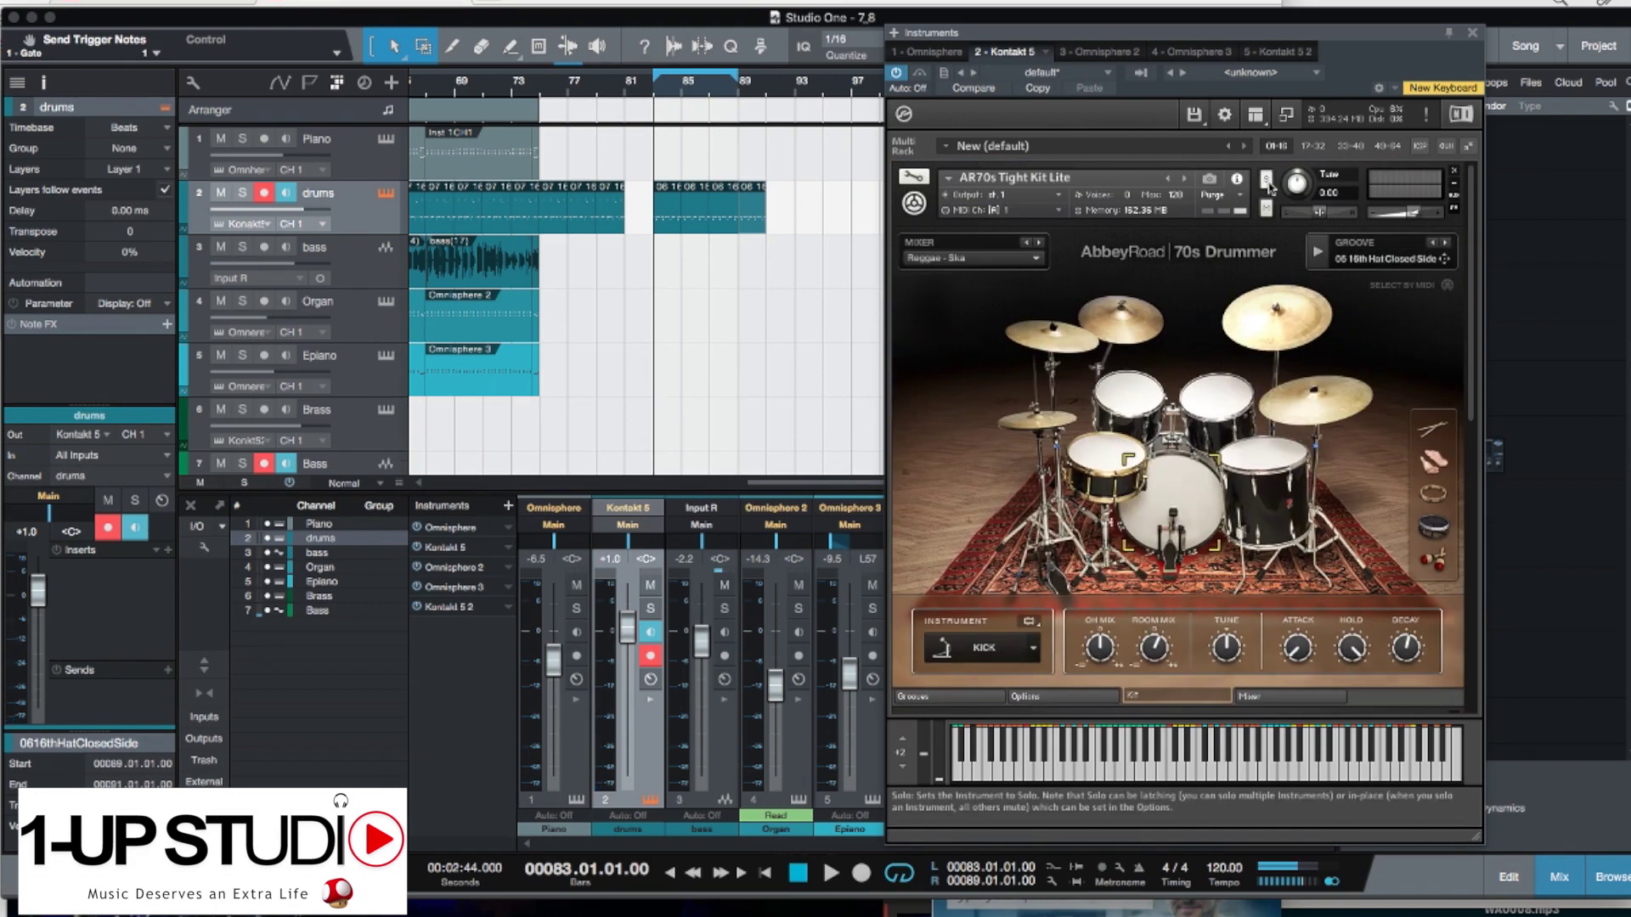
{"action": "key", "text": "space"}
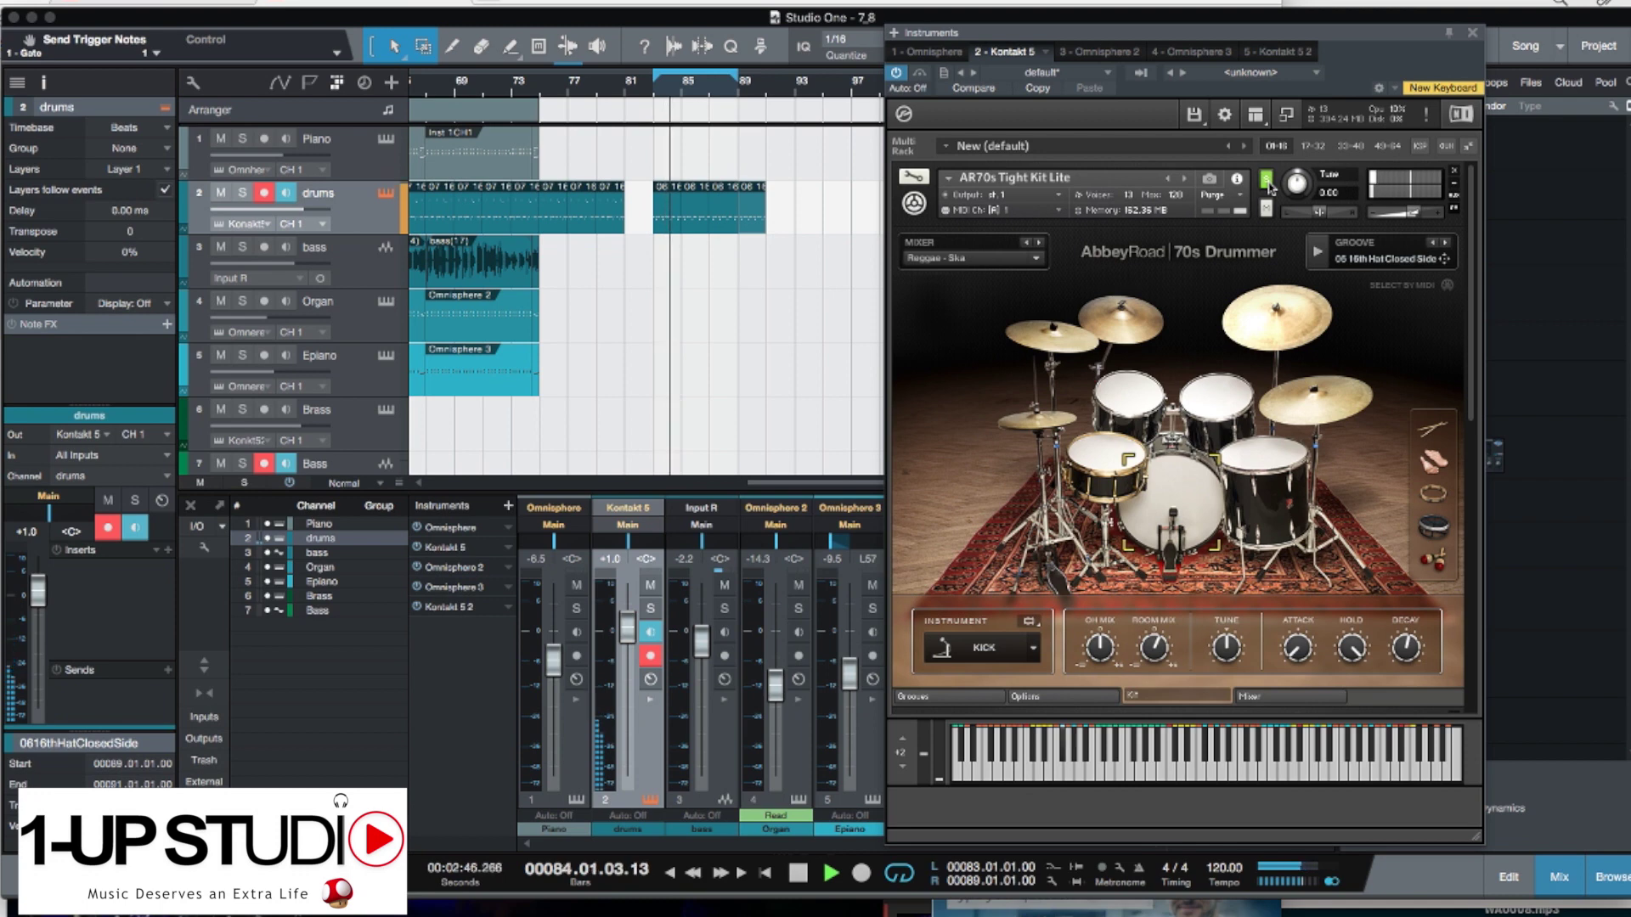
{"action": "key", "text": "space"}
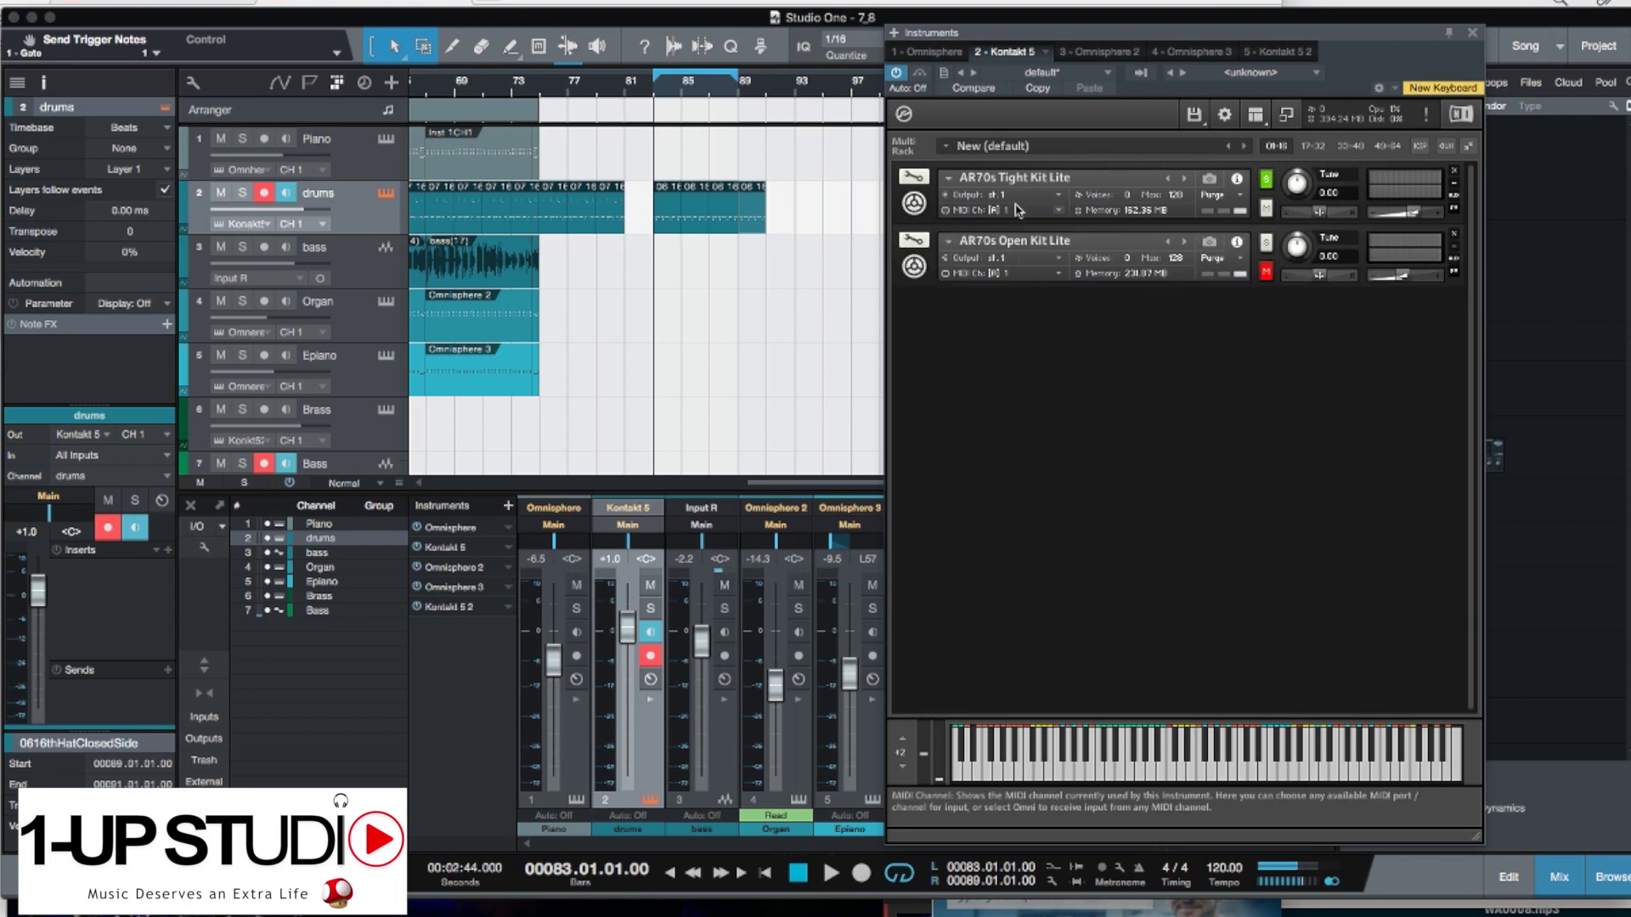
Unsolo the Tight Kit and play both kits layered together.
{"action": "left_click", "coordinate": [1266, 181]}
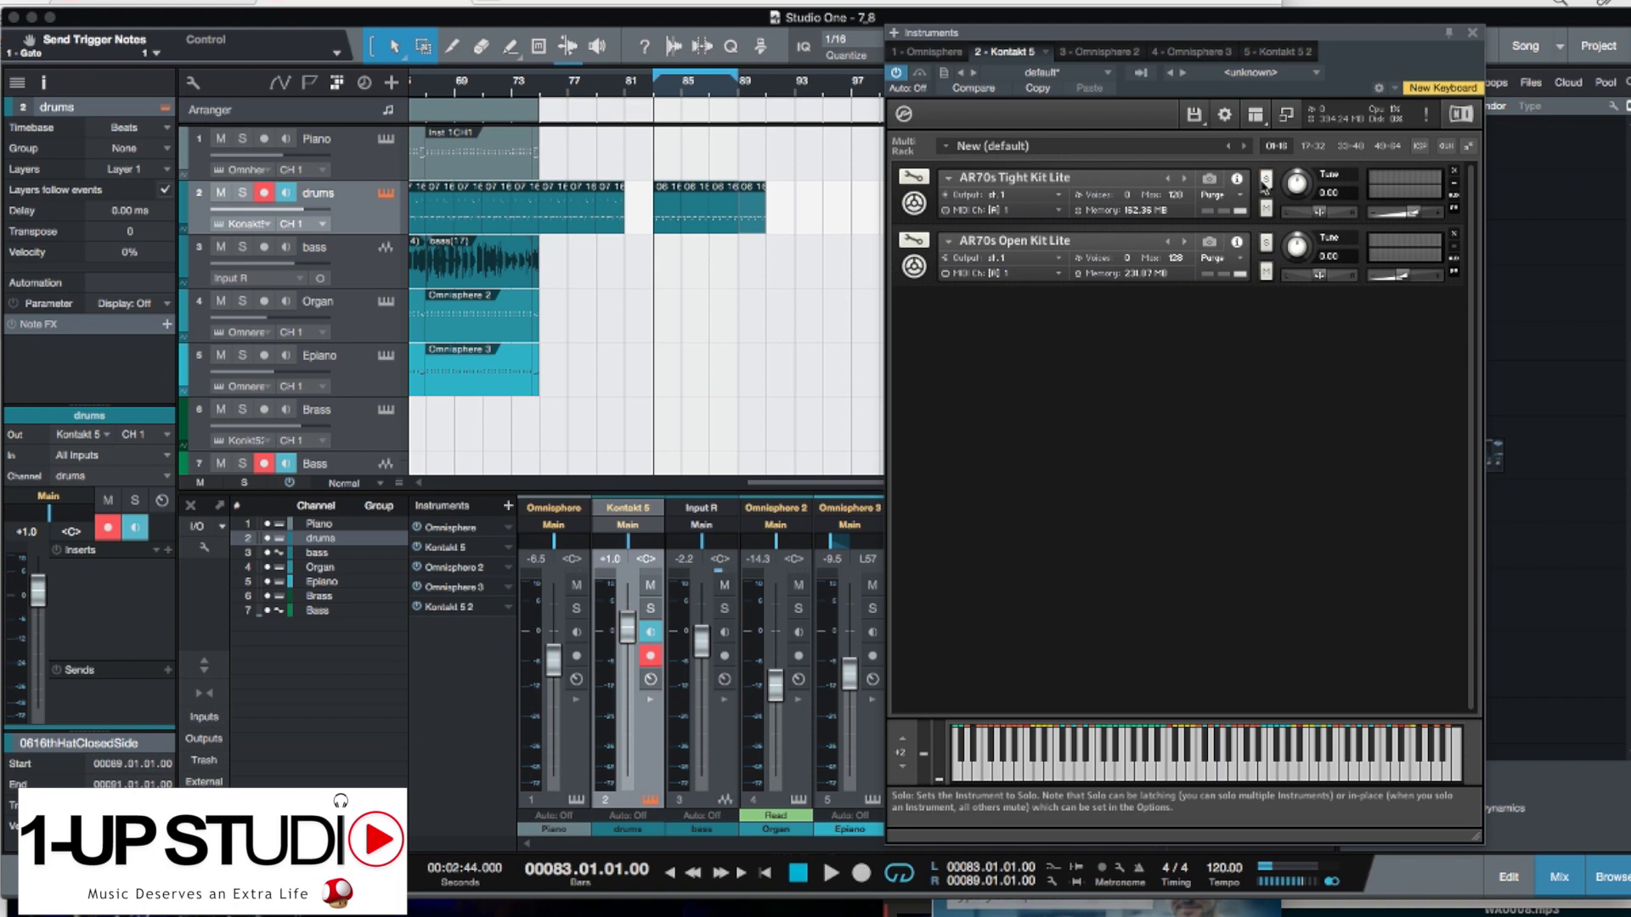
{"action": "key", "text": "space"}
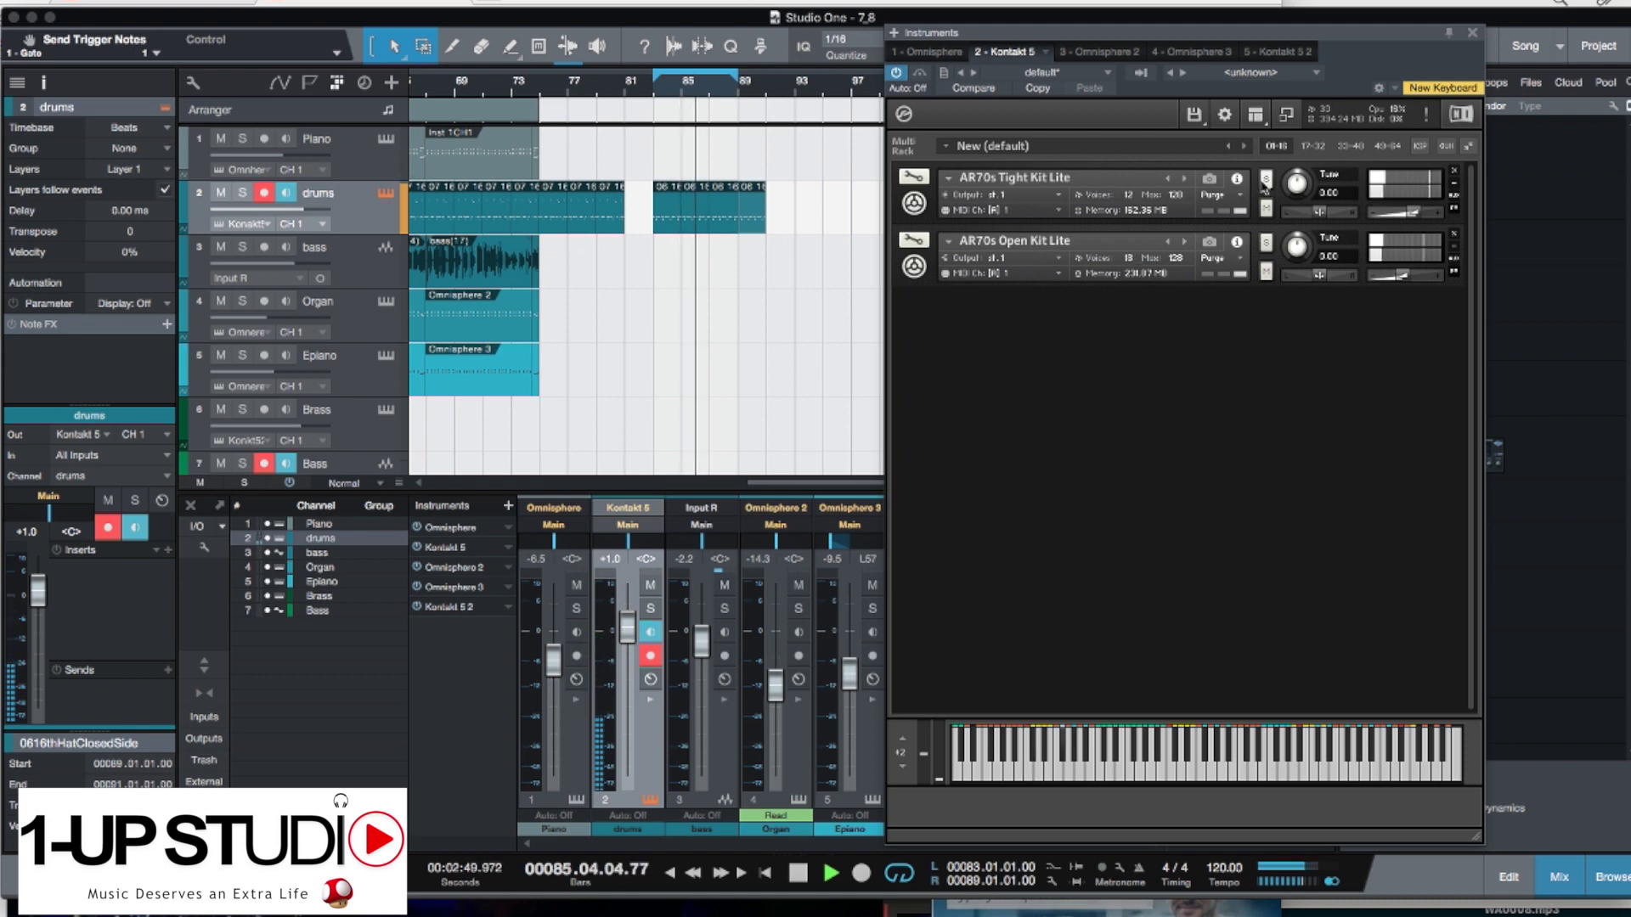
{"action": "key", "text": "space"}
Open the Tight Kit's built-in 70s Drummer mixer and select the SNARE channel.
{"action": "left_click", "coordinate": [913, 177]}
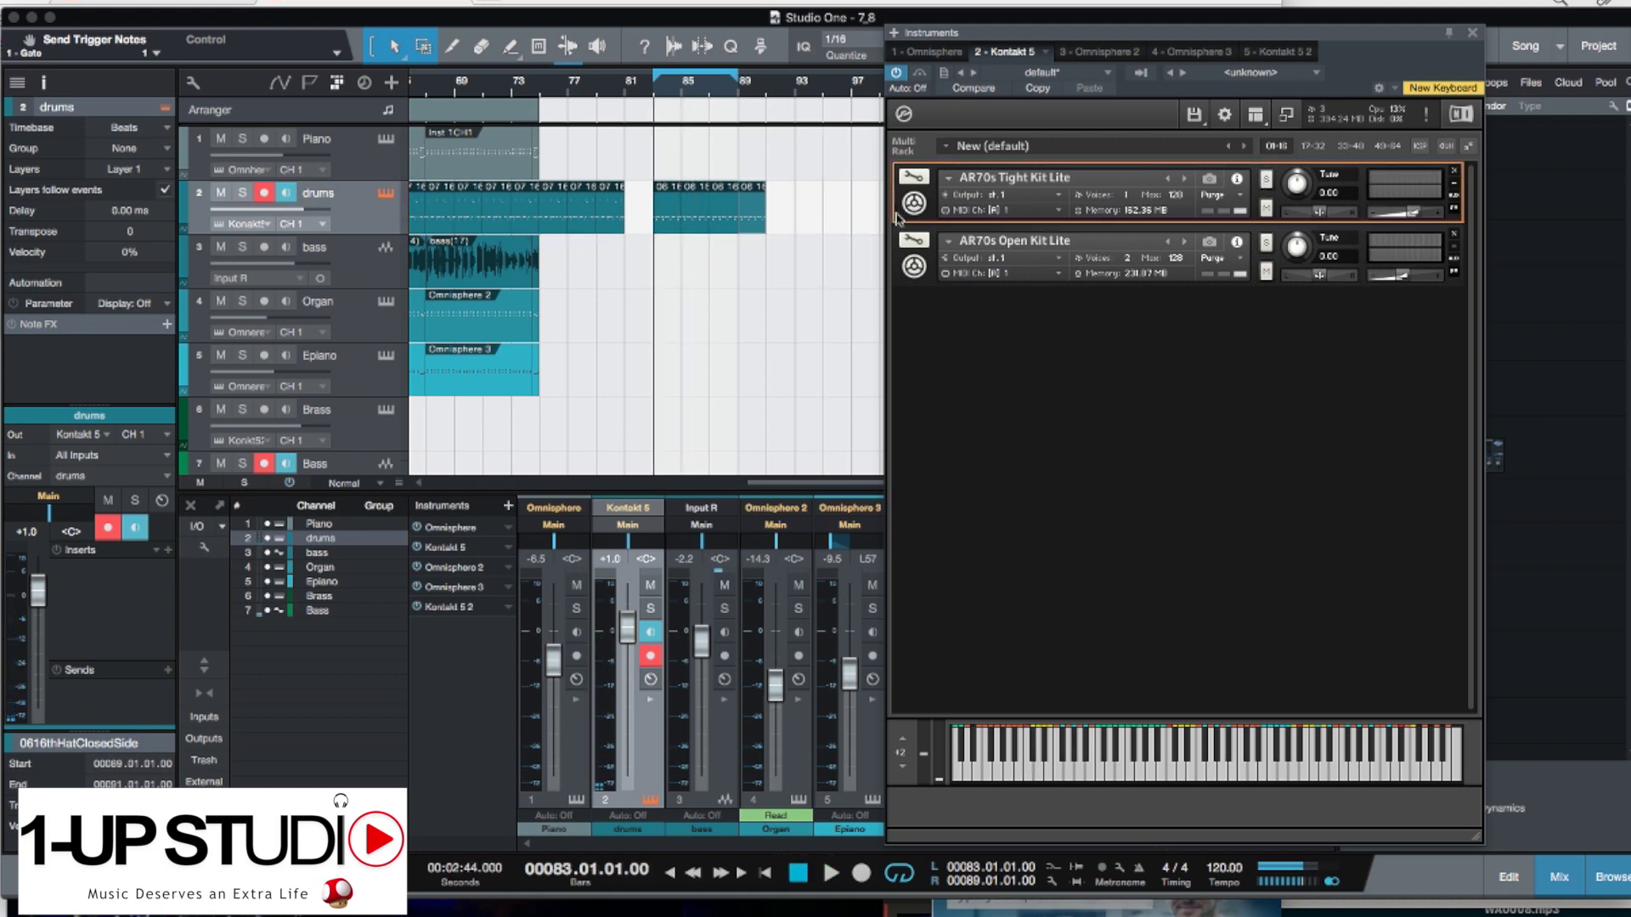
{"action": "scroll", "coordinate": [1143, 491], "scroll_direction": "down", "scroll_amount": 1}
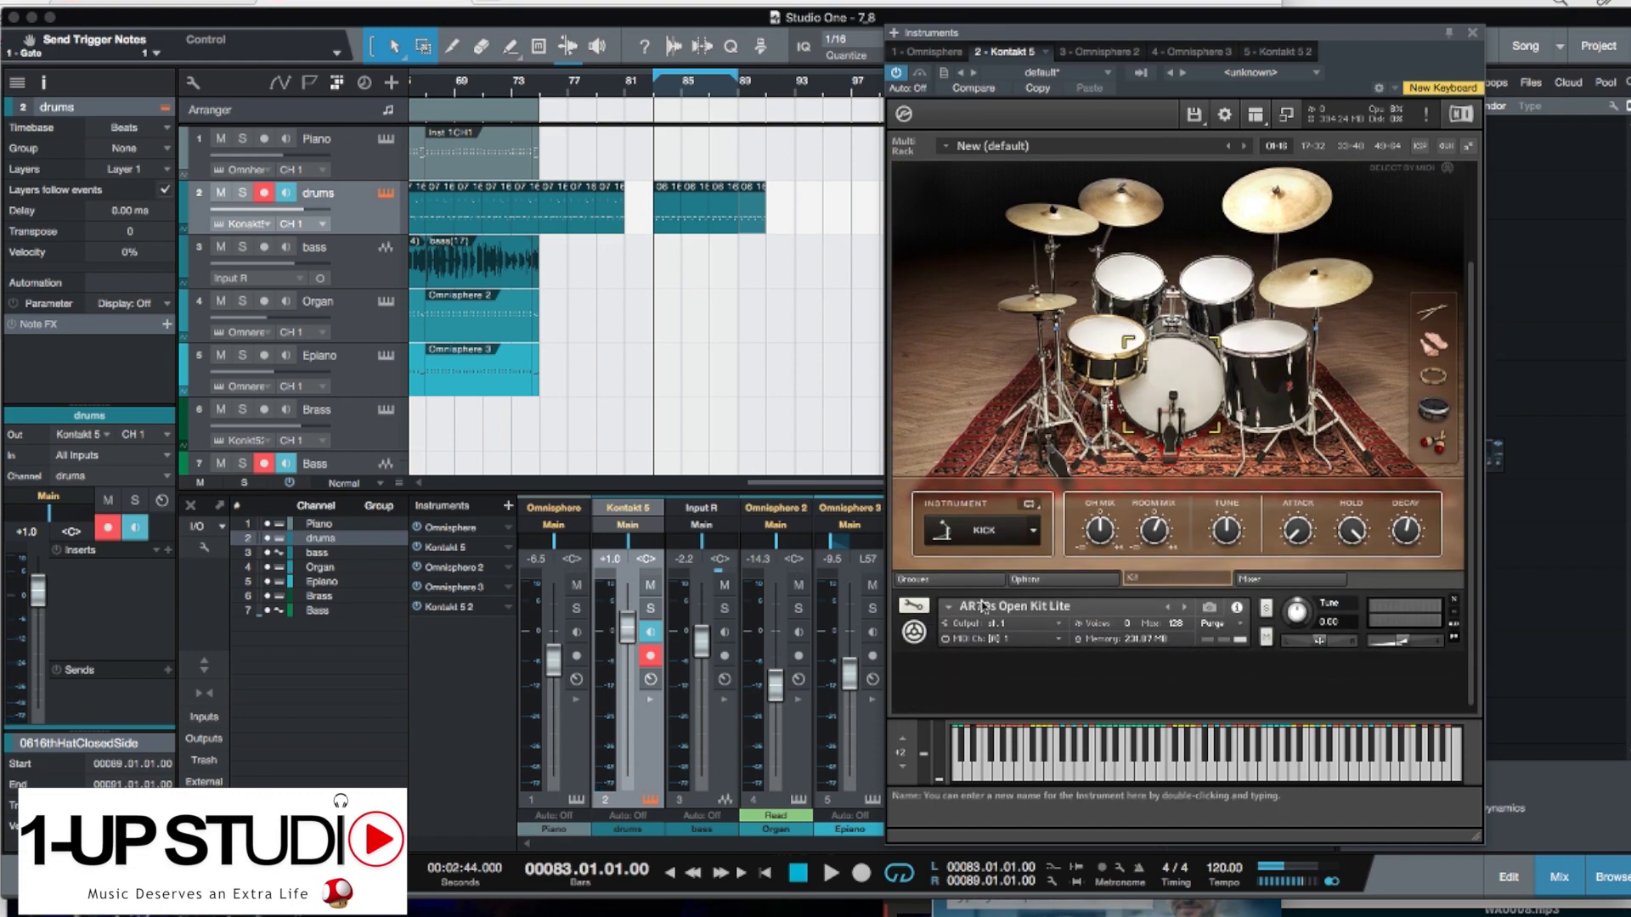
{"action": "left_click", "coordinate": [1247, 582]}
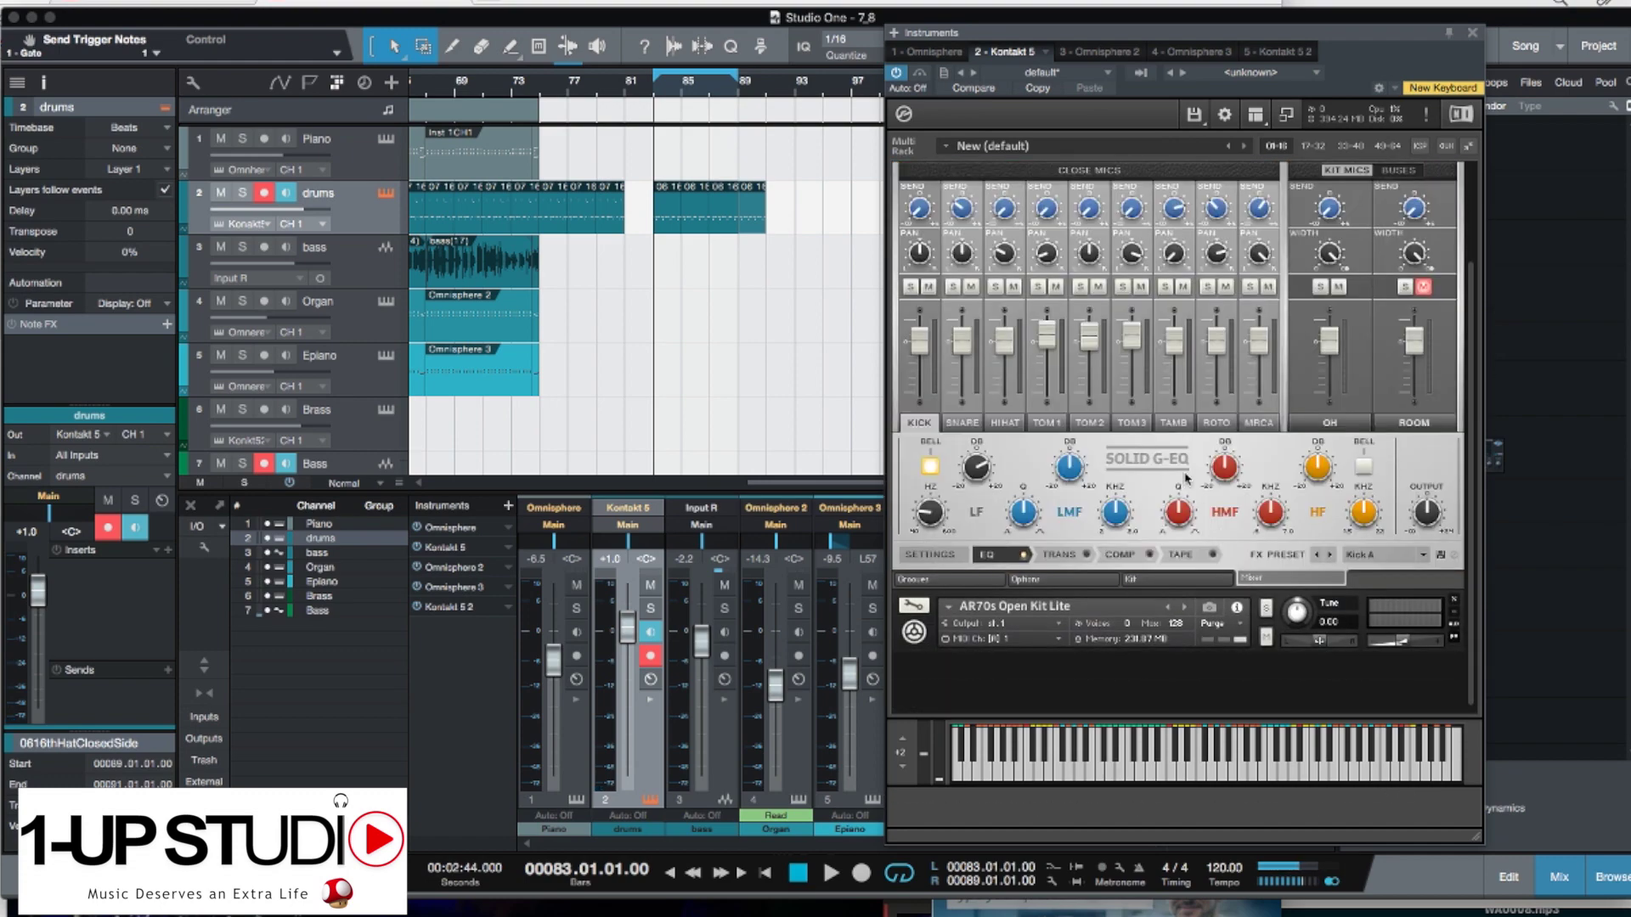
{"action": "left_click", "coordinate": [972, 424]}
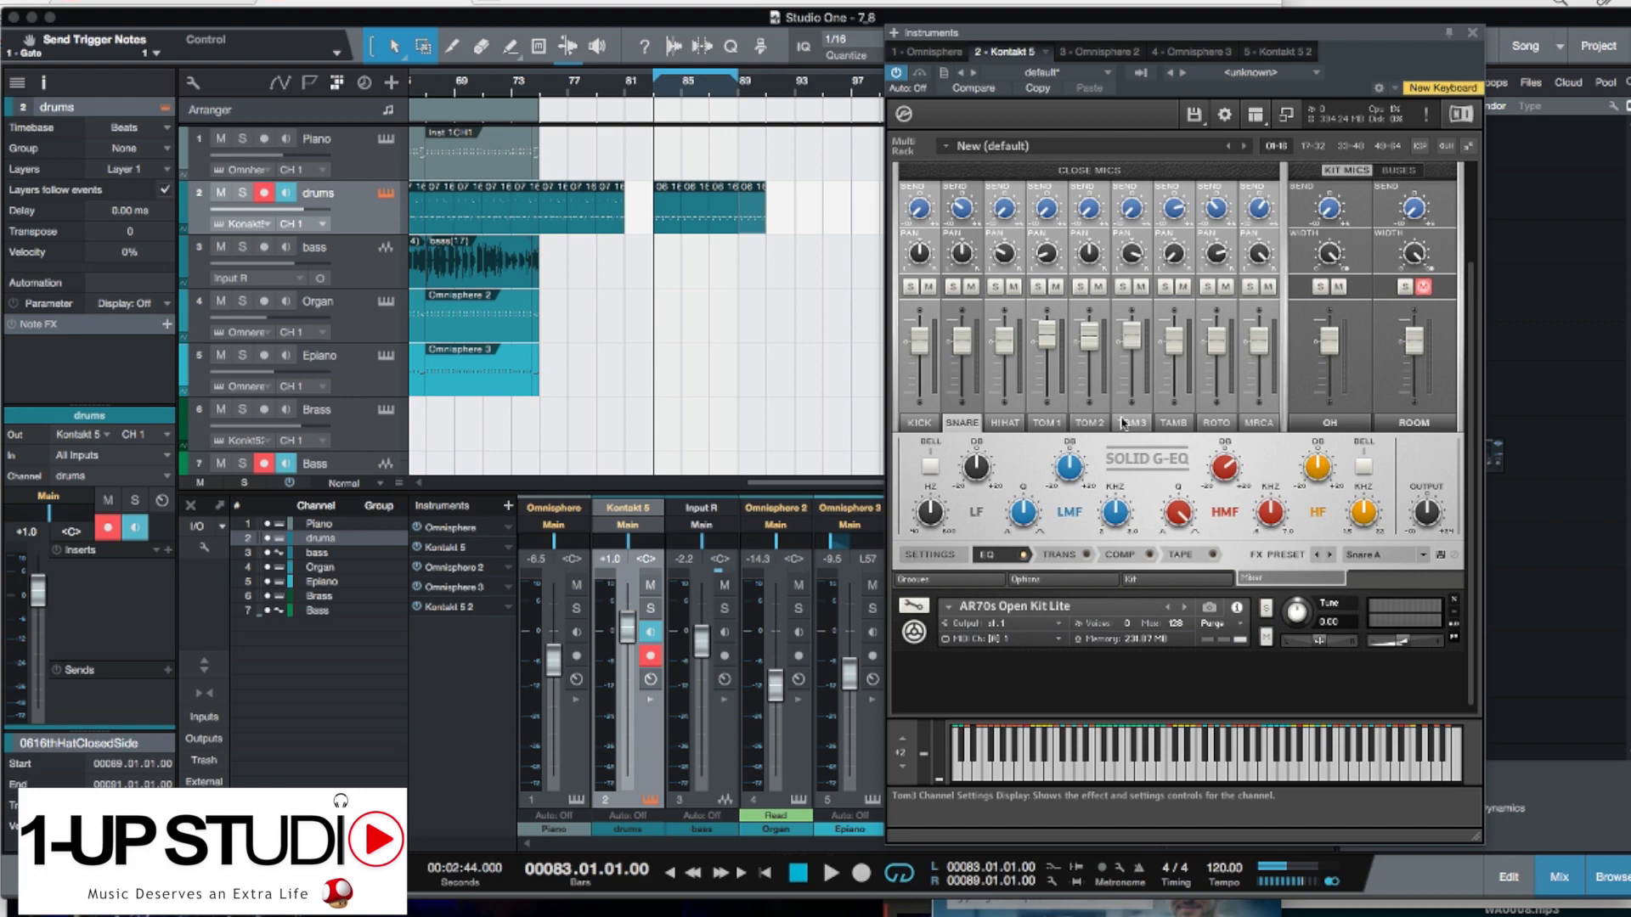
{"action": "scroll", "coordinate": [1111, 434], "scroll_direction": "up", "scroll_amount": 3}
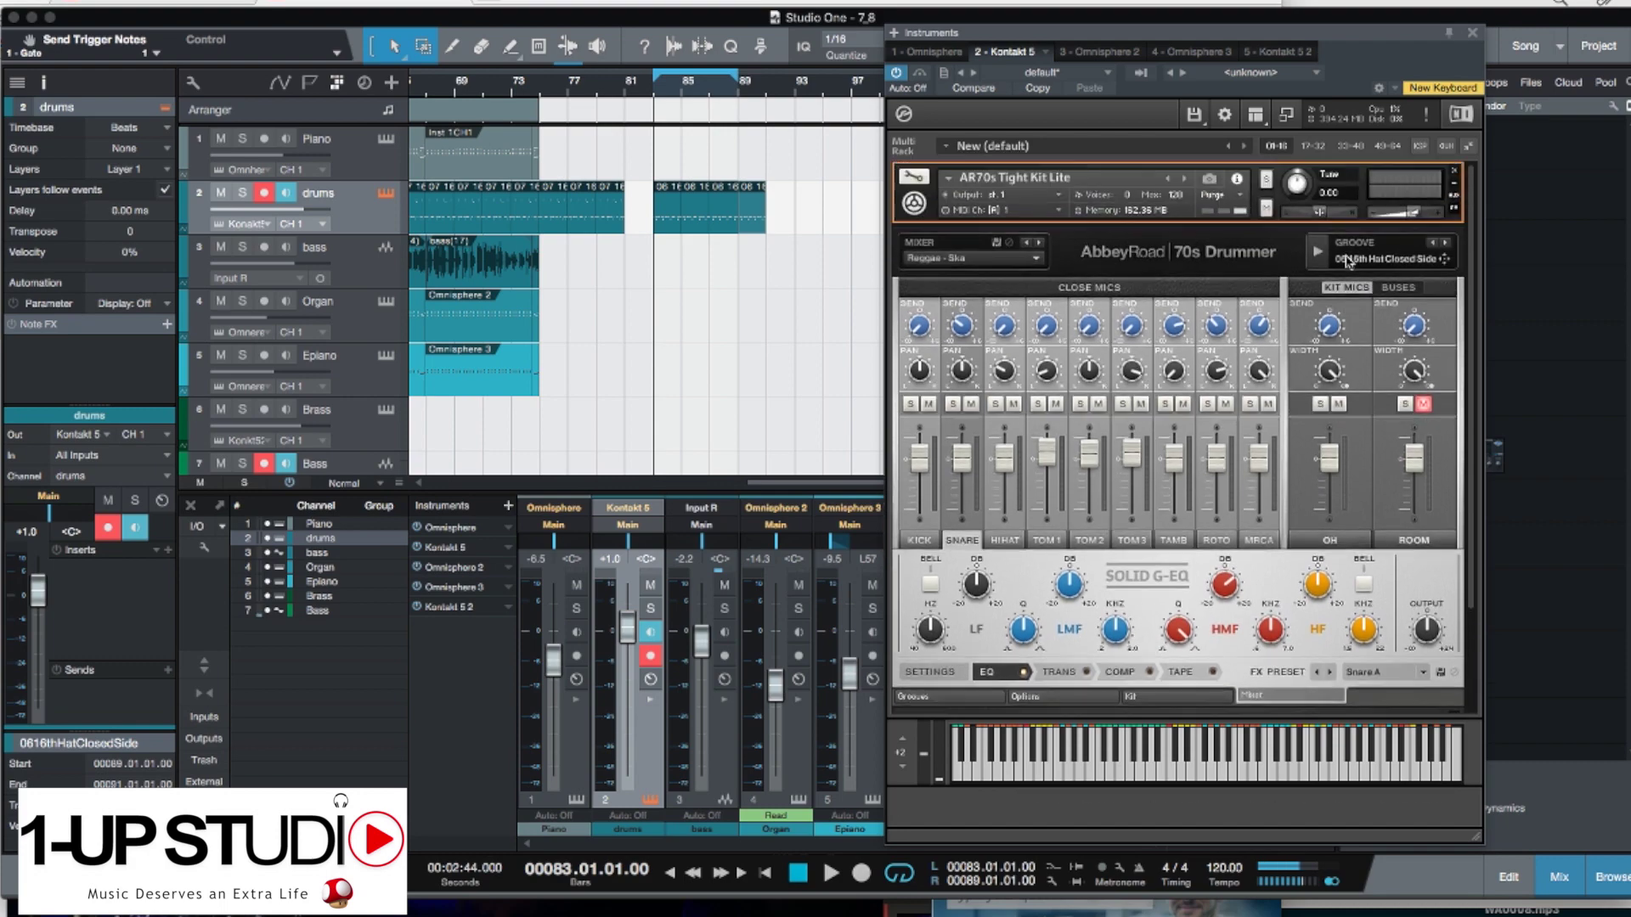
Raise the snare's reverb send while the drums play back.
{"action": "key", "text": "space"}
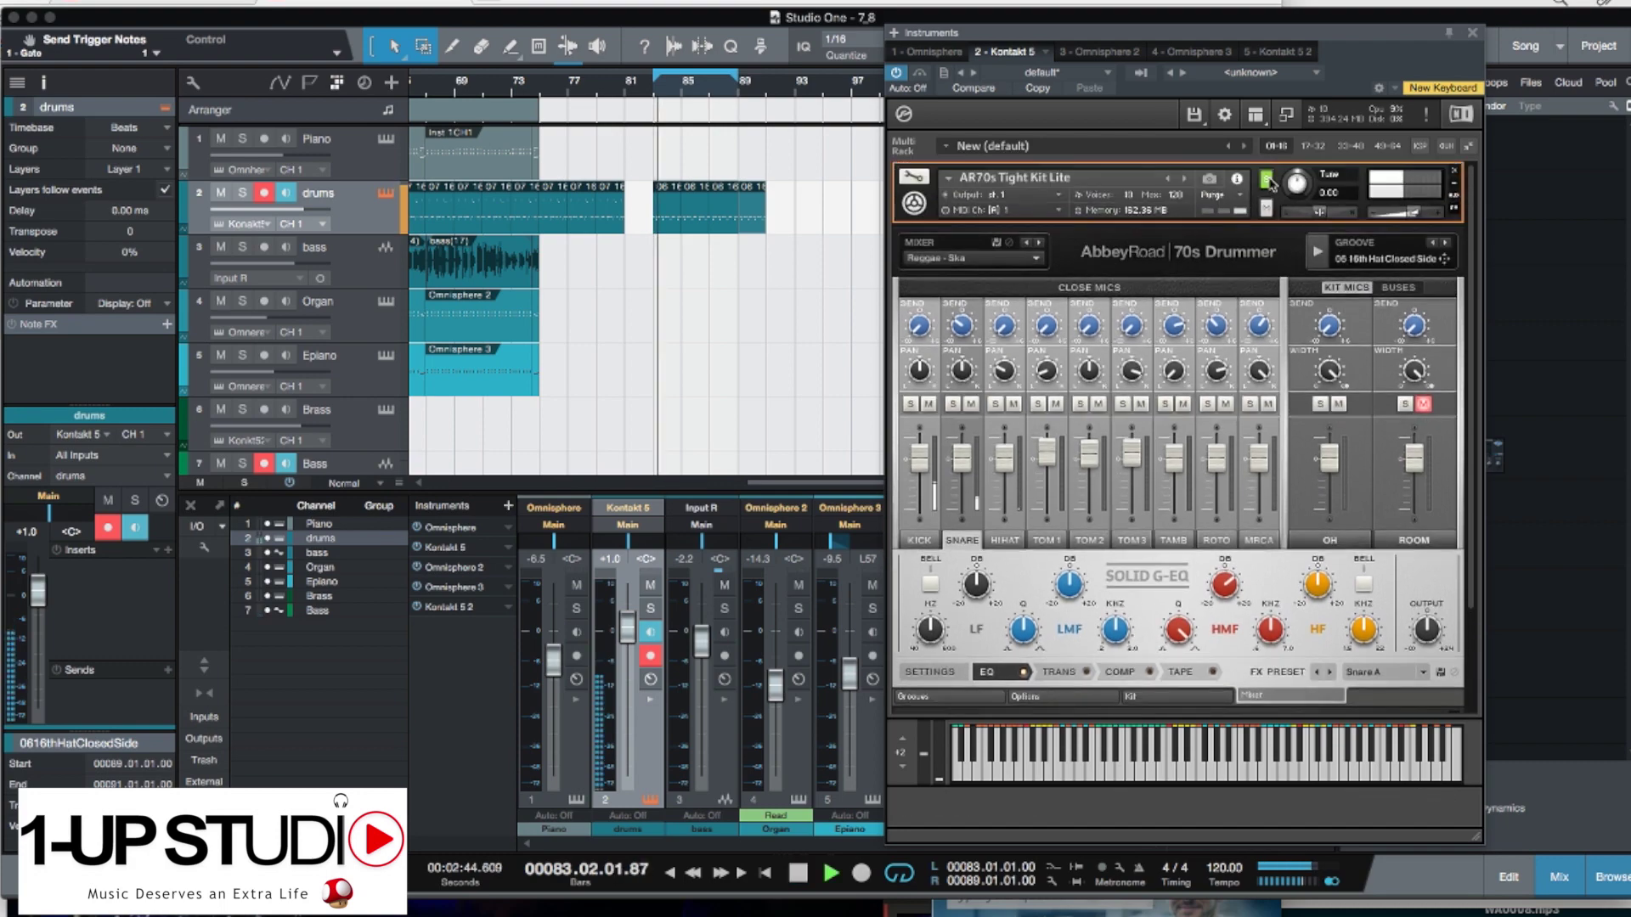
{"action": "scroll", "coordinate": [1265, 433], "scroll_direction": "down", "scroll_amount": 1}
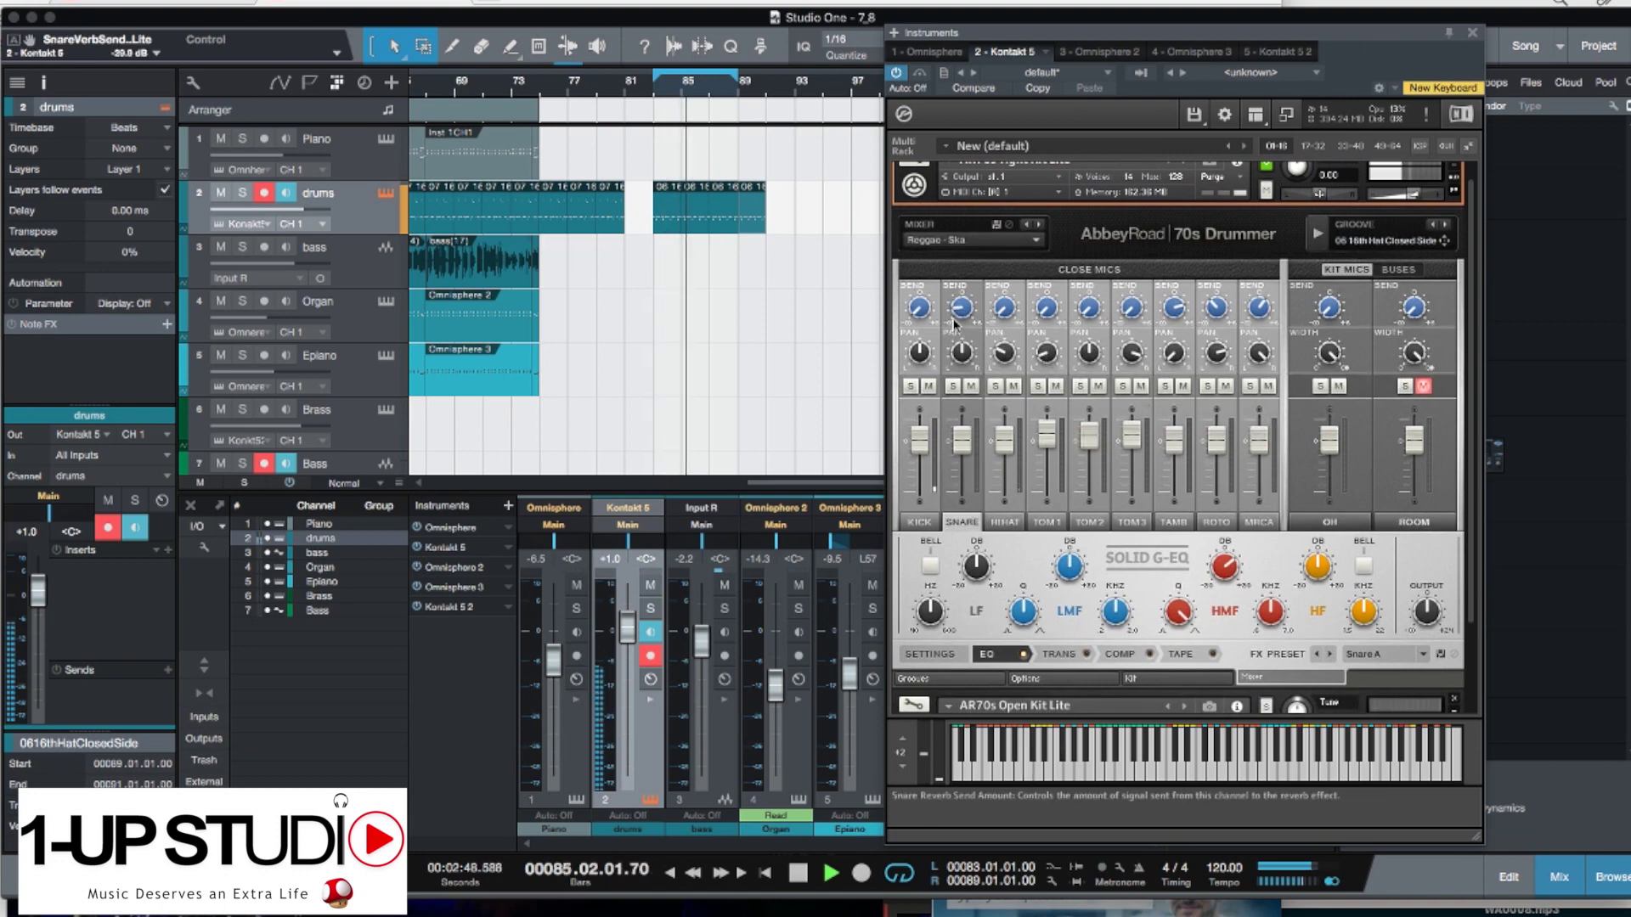
{"action": "key", "text": "space"}
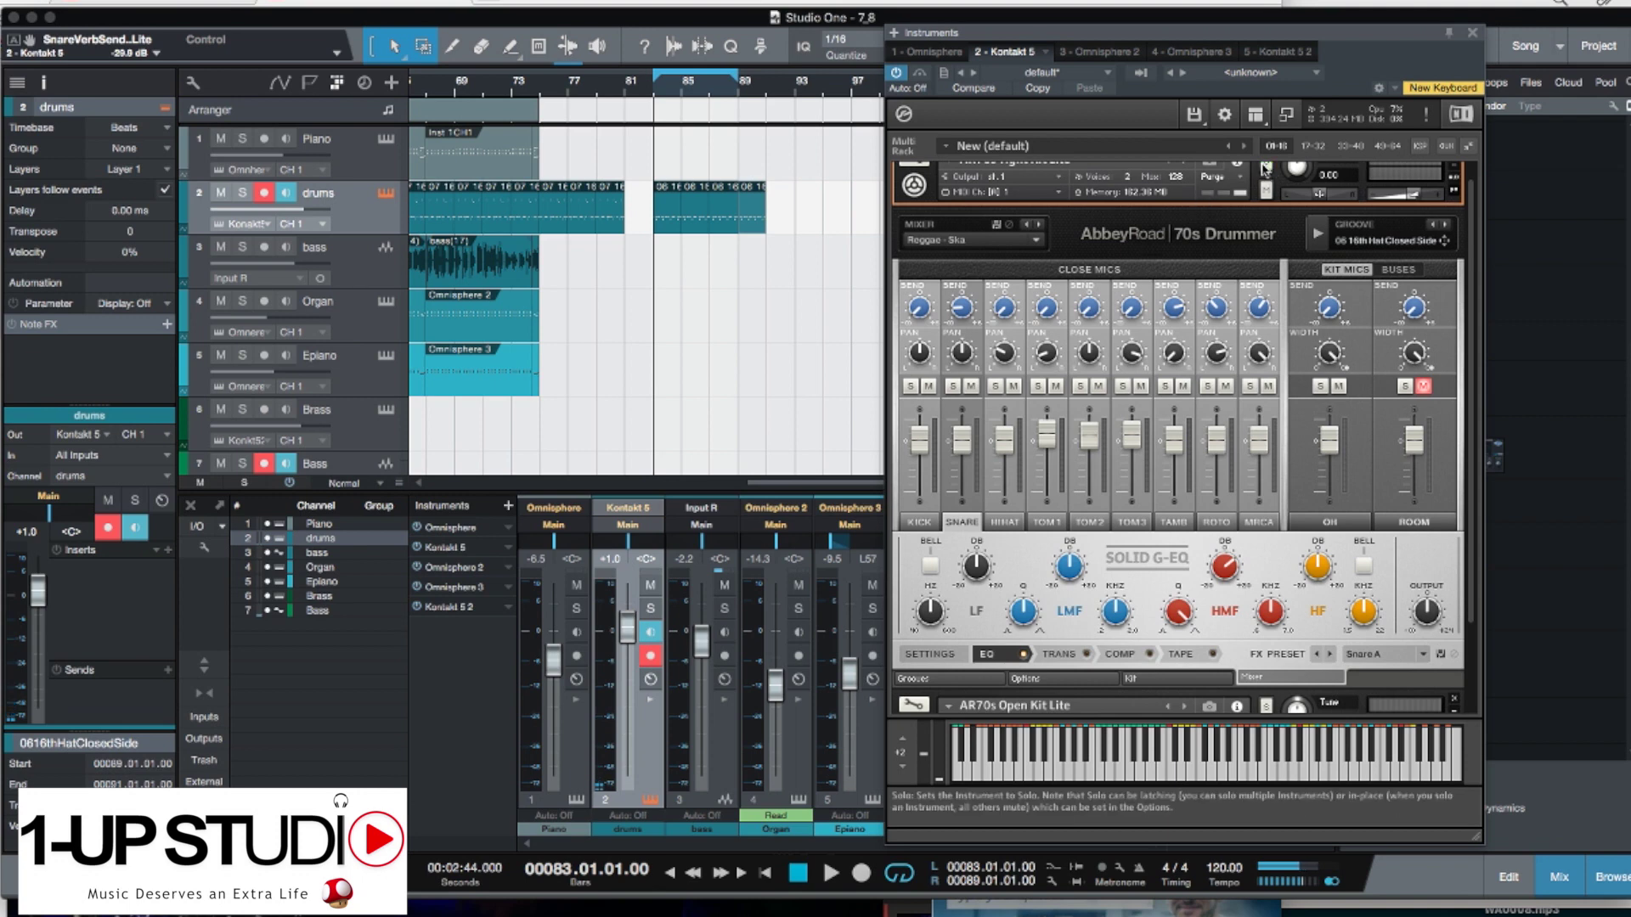
{"action": "key", "text": "space"}
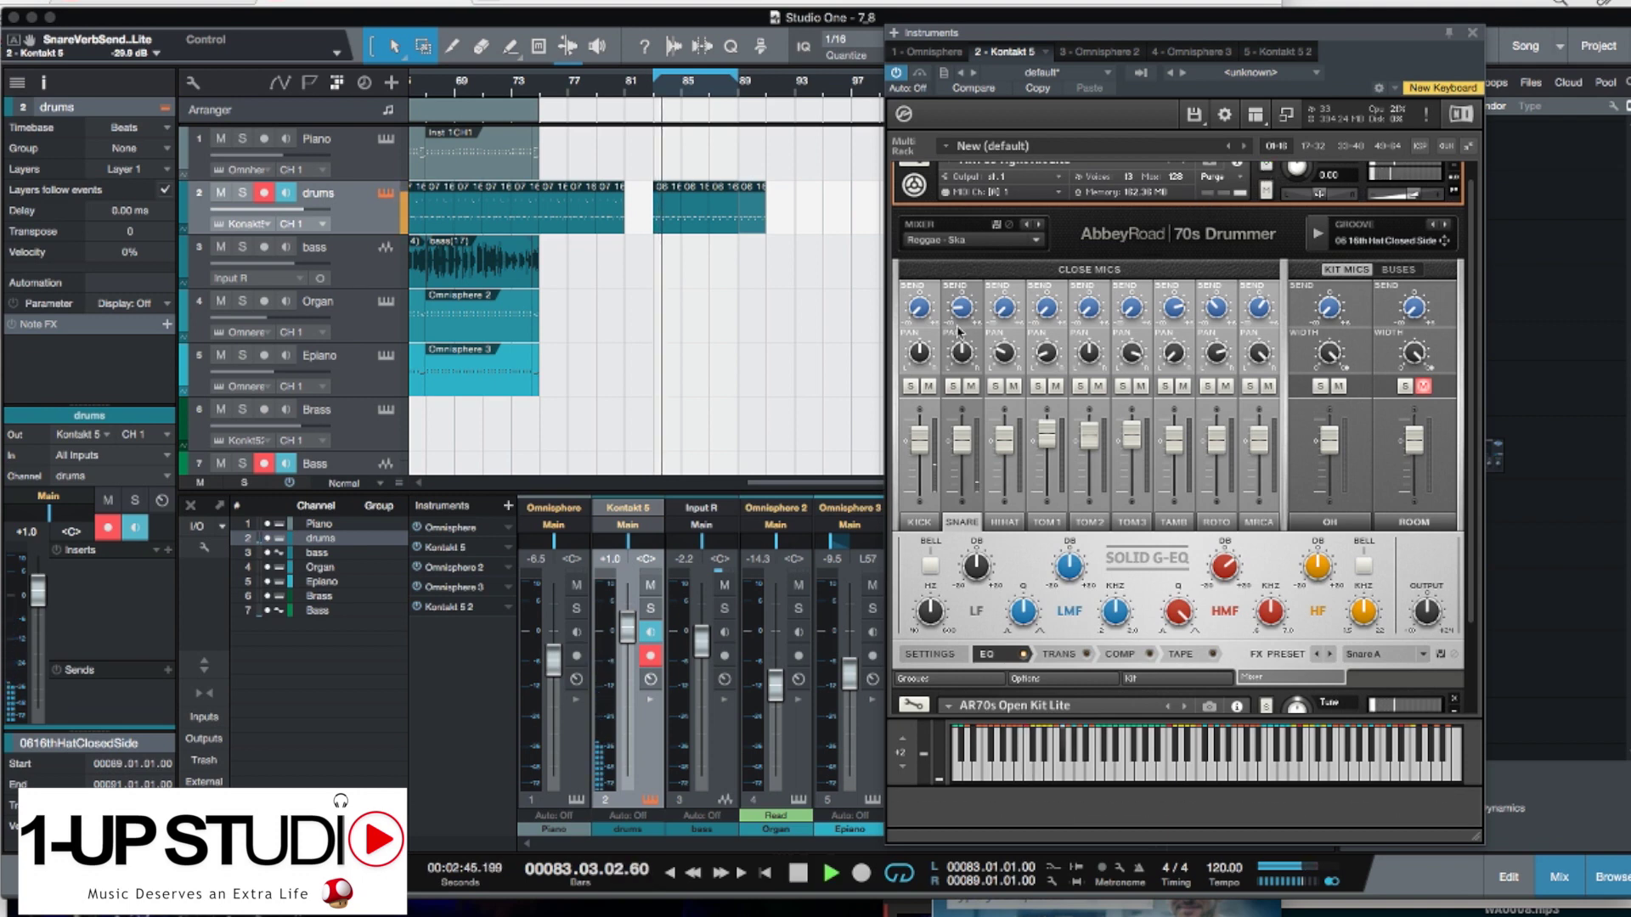
{"action": "left_click_drag", "start_coordinate": [962, 314], "coordinate": [966, 297]}
Collapse the kit view, then choose and preview the 10 16th Hat Both Side groove.
{"action": "left_click", "coordinate": [917, 188]}
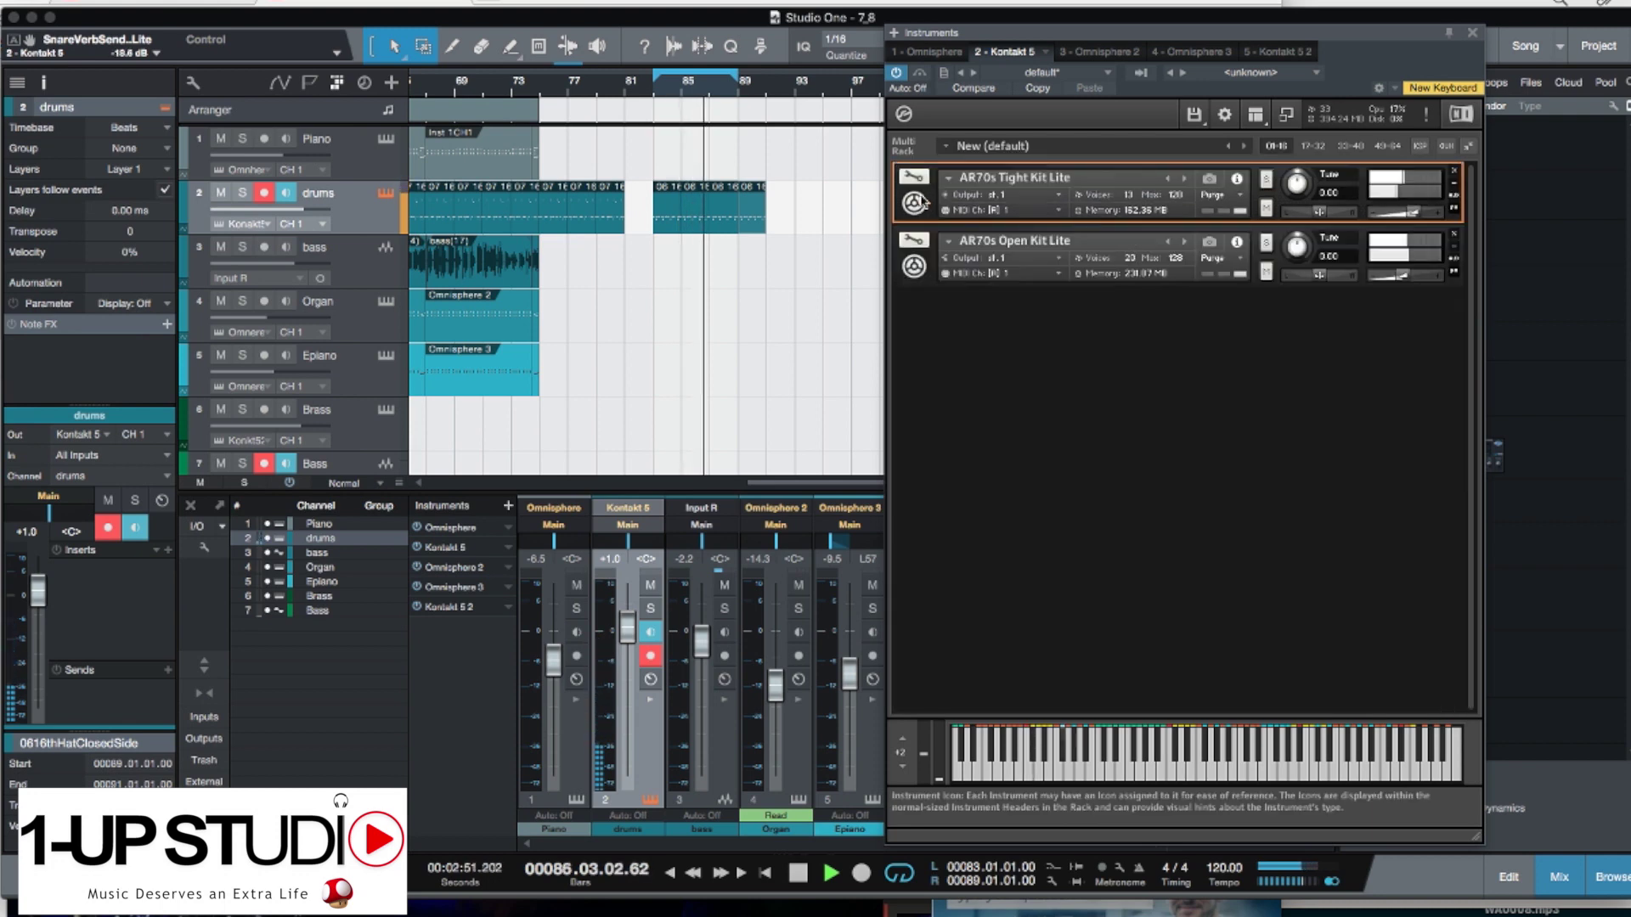
{"action": "left_click", "coordinate": [916, 201]}
{"action": "key", "text": "space"}
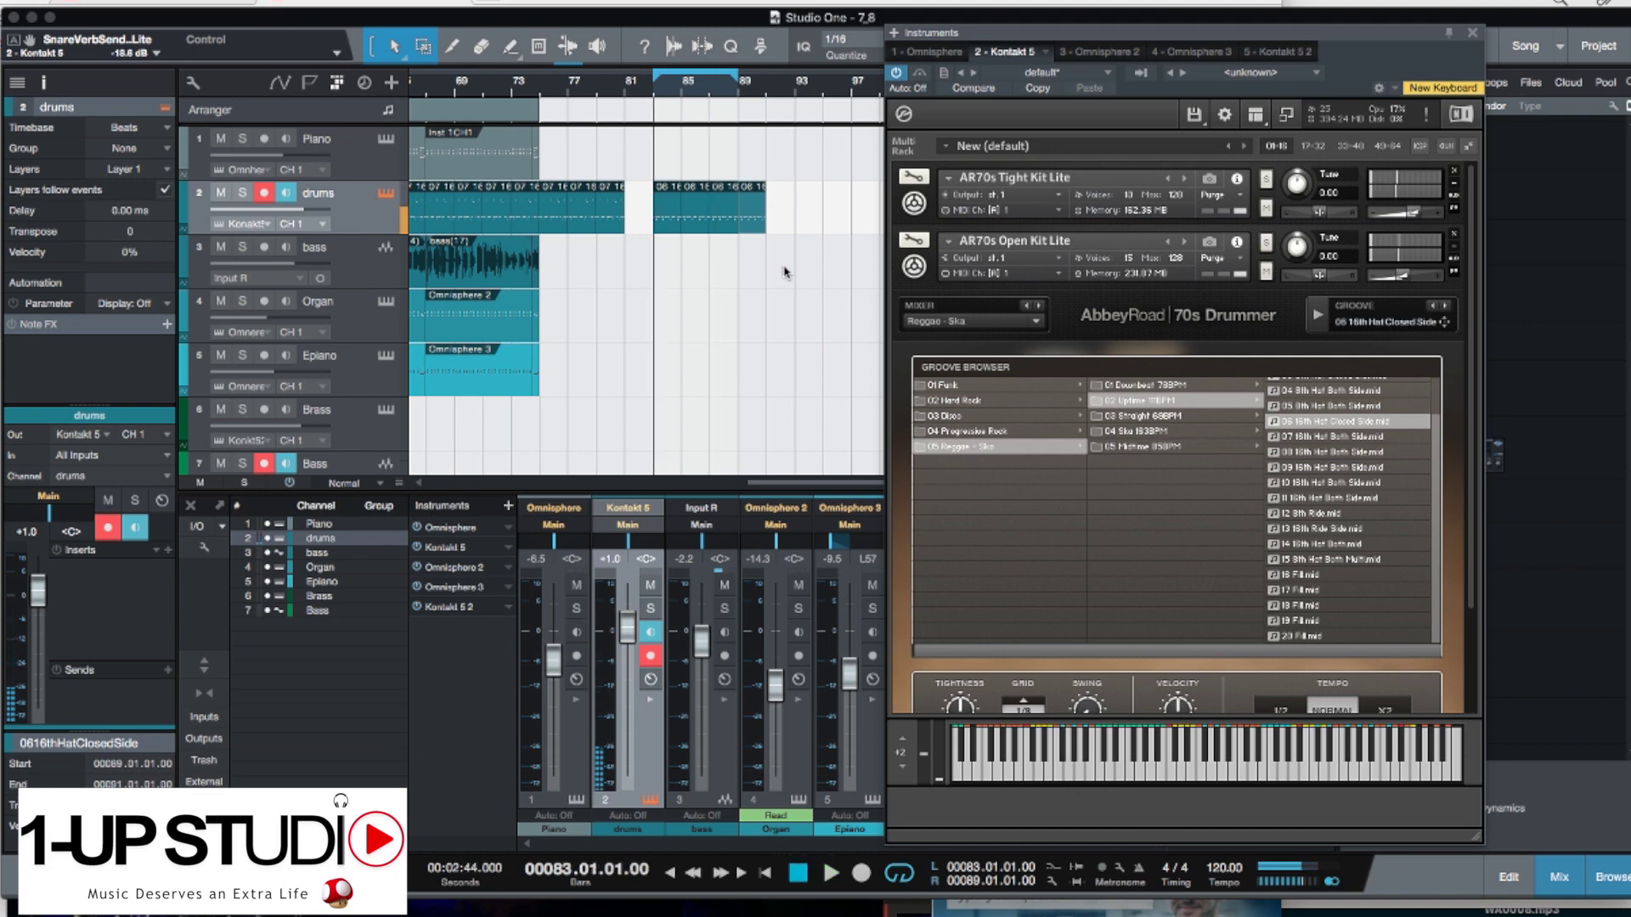
{"action": "left_click", "coordinate": [1331, 483]}
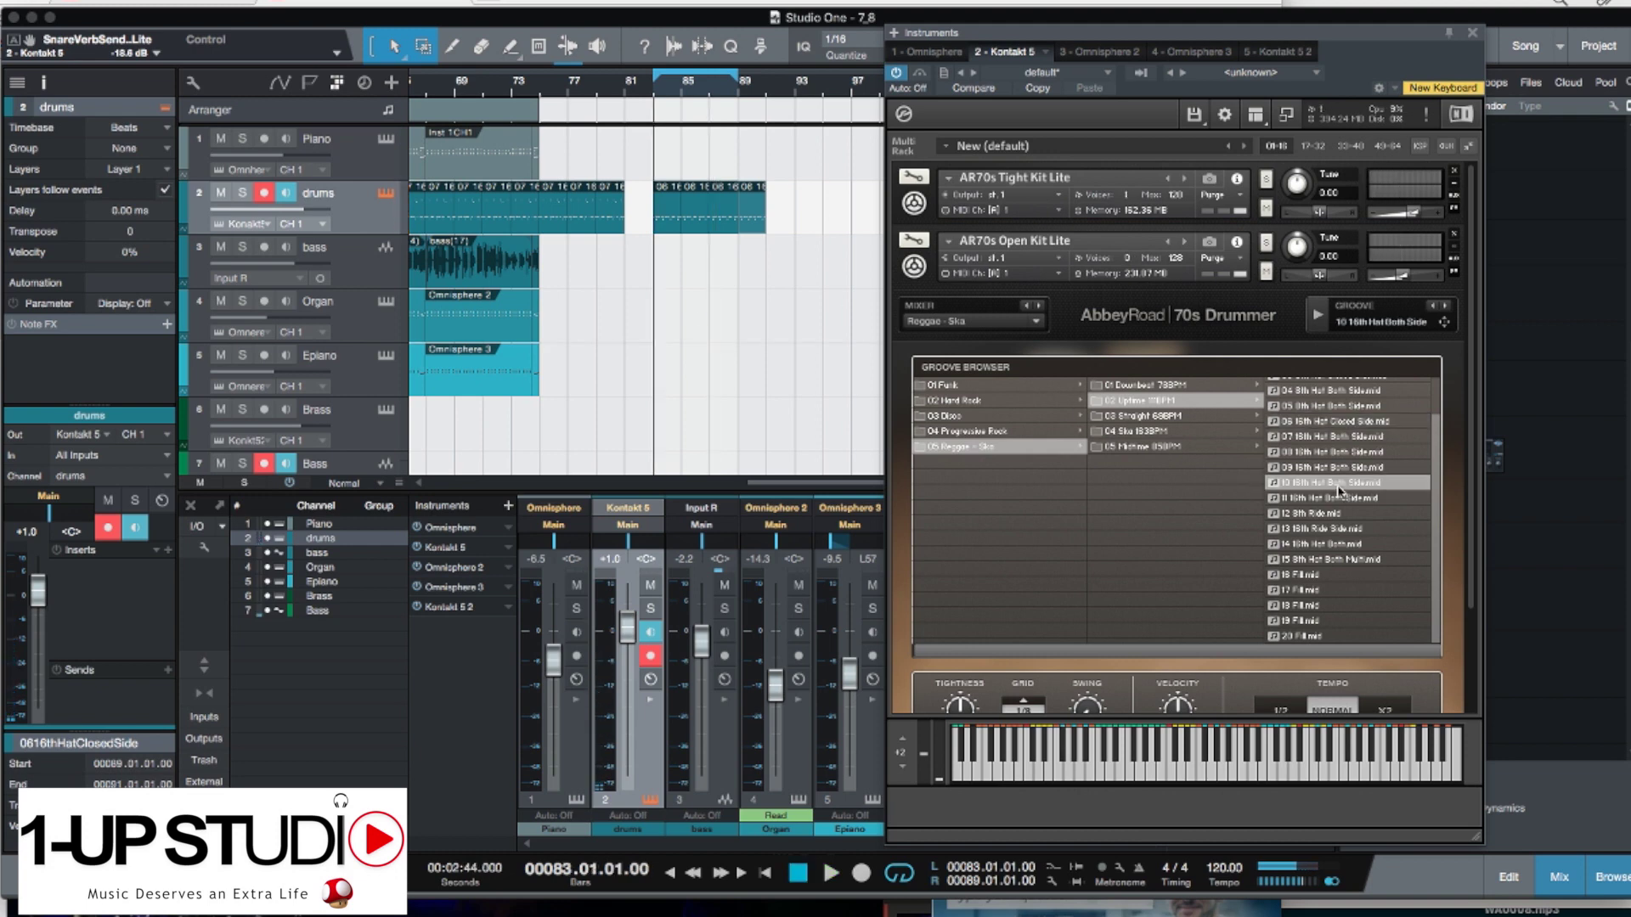
{"action": "left_click", "coordinate": [1313, 329]}
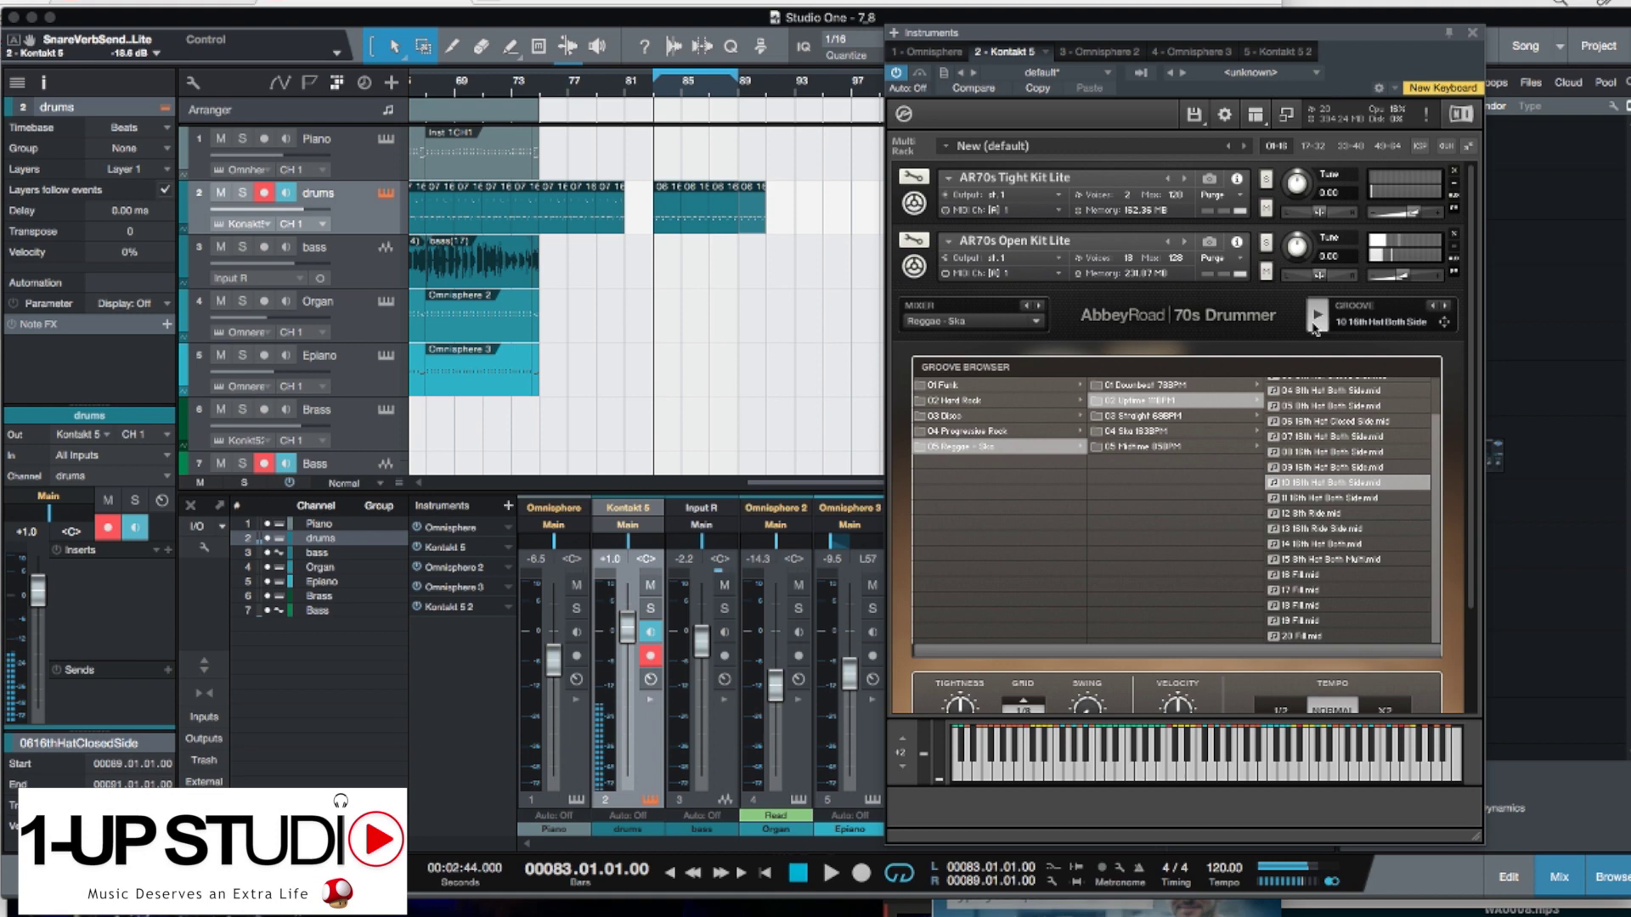
Replace the old drums clip at bars 85–87 with the 10 16th Hat Both Side groove and play it.
{"action": "left_click", "coordinate": [696, 223]}
{"action": "key", "text": "Delete"}
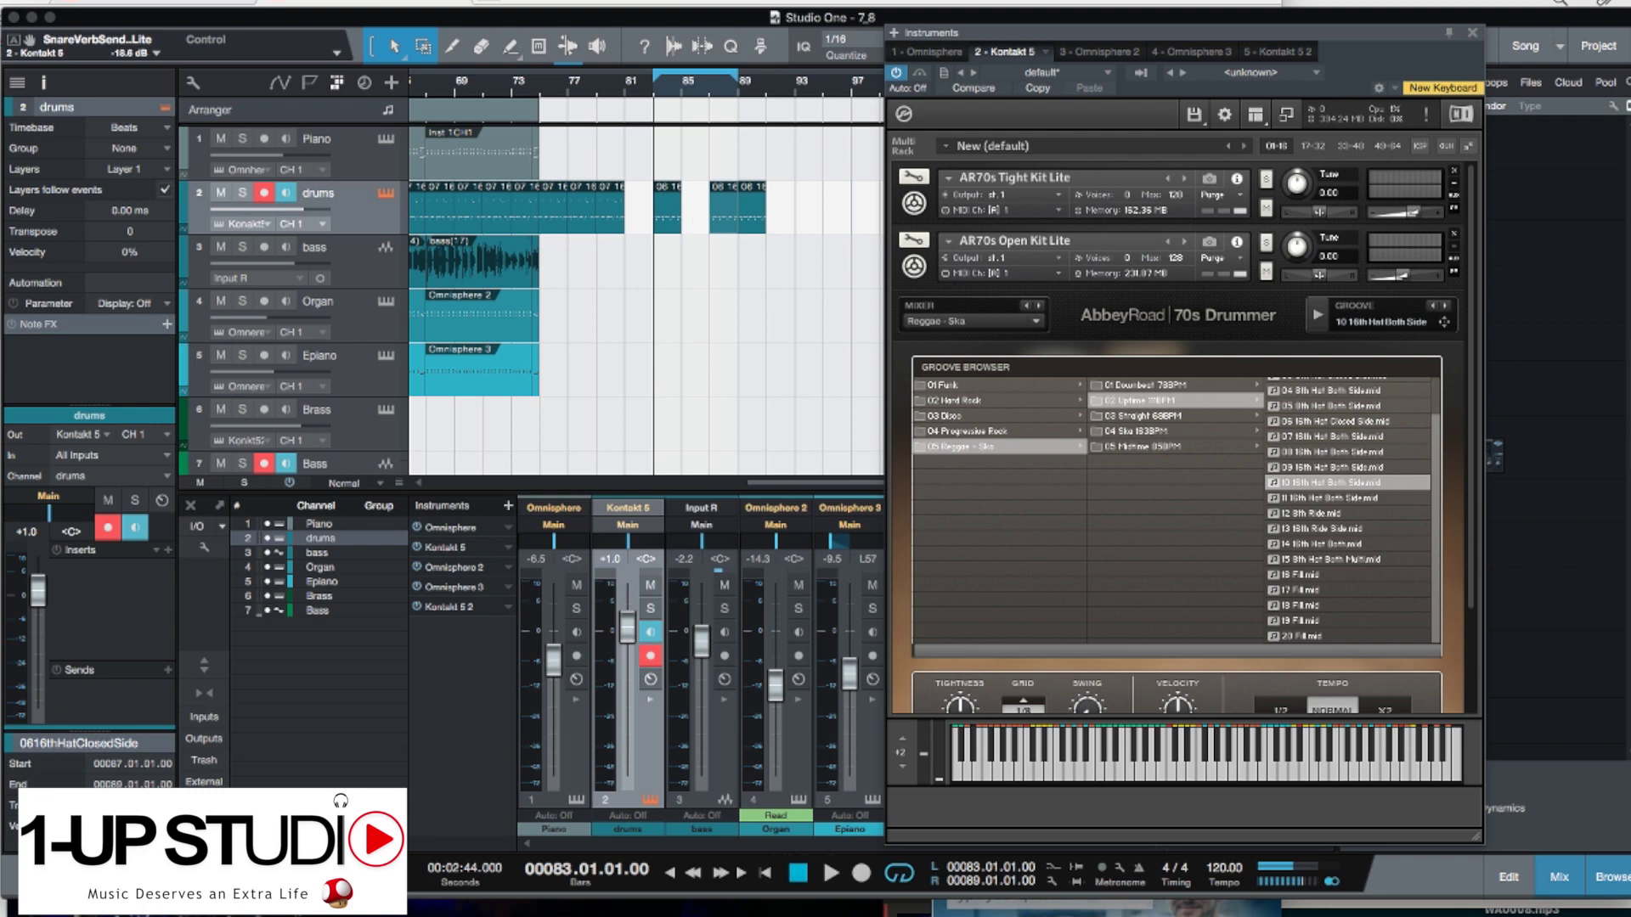
{"action": "left_click_drag", "start_coordinate": [1444, 327], "coordinate": [703, 221]}
{"action": "key", "text": "space"}
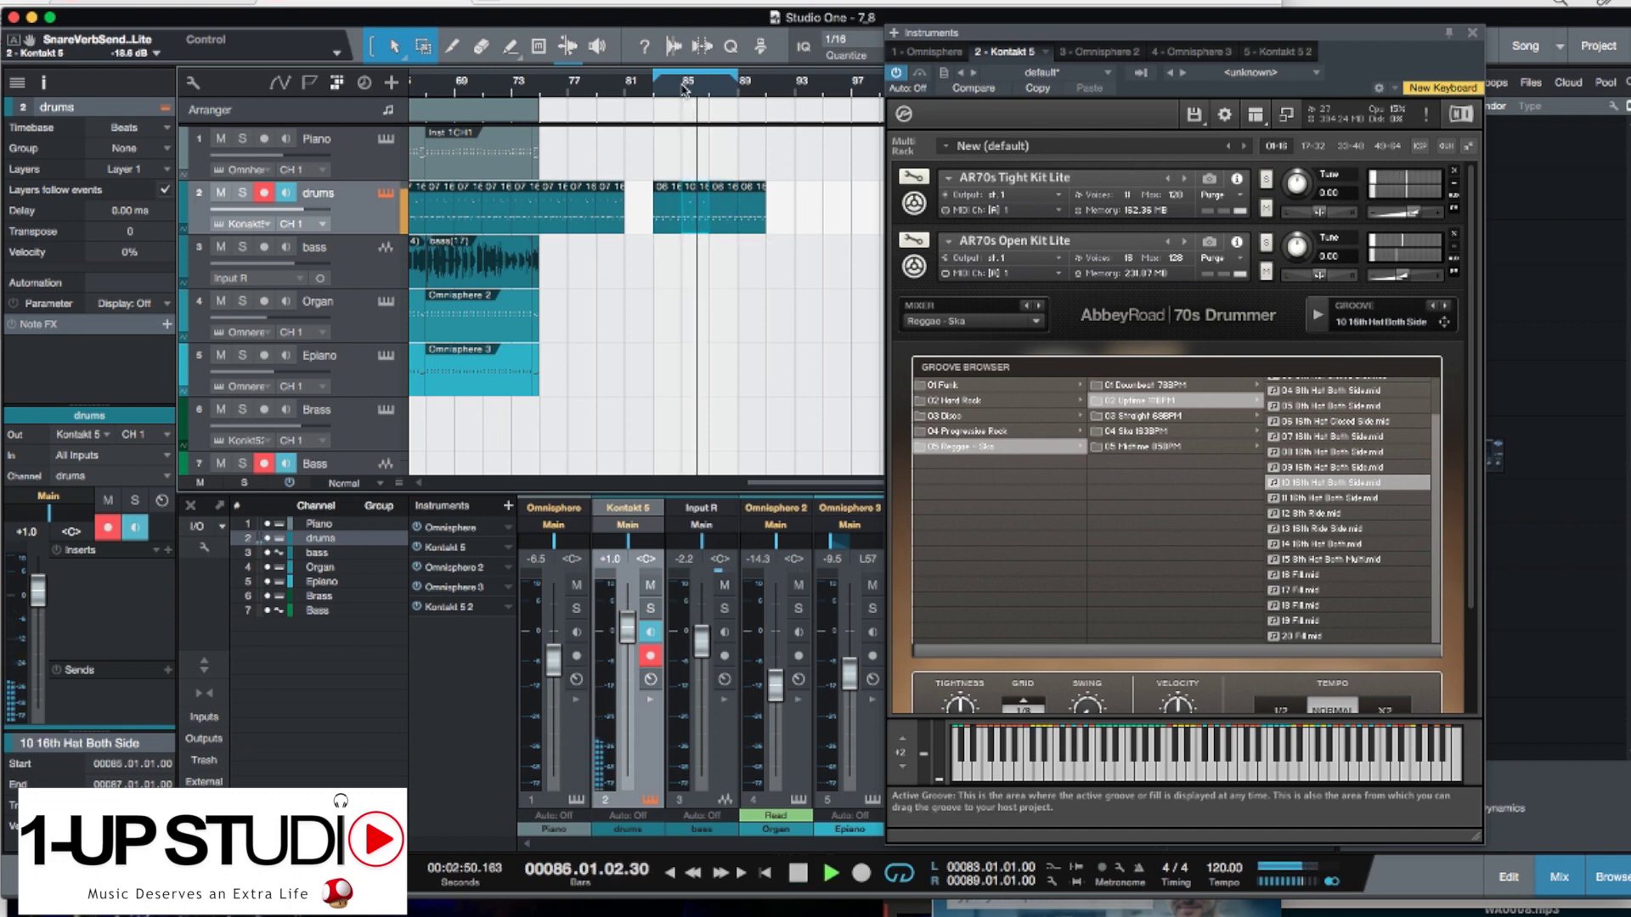
{"action": "key", "text": "space"}
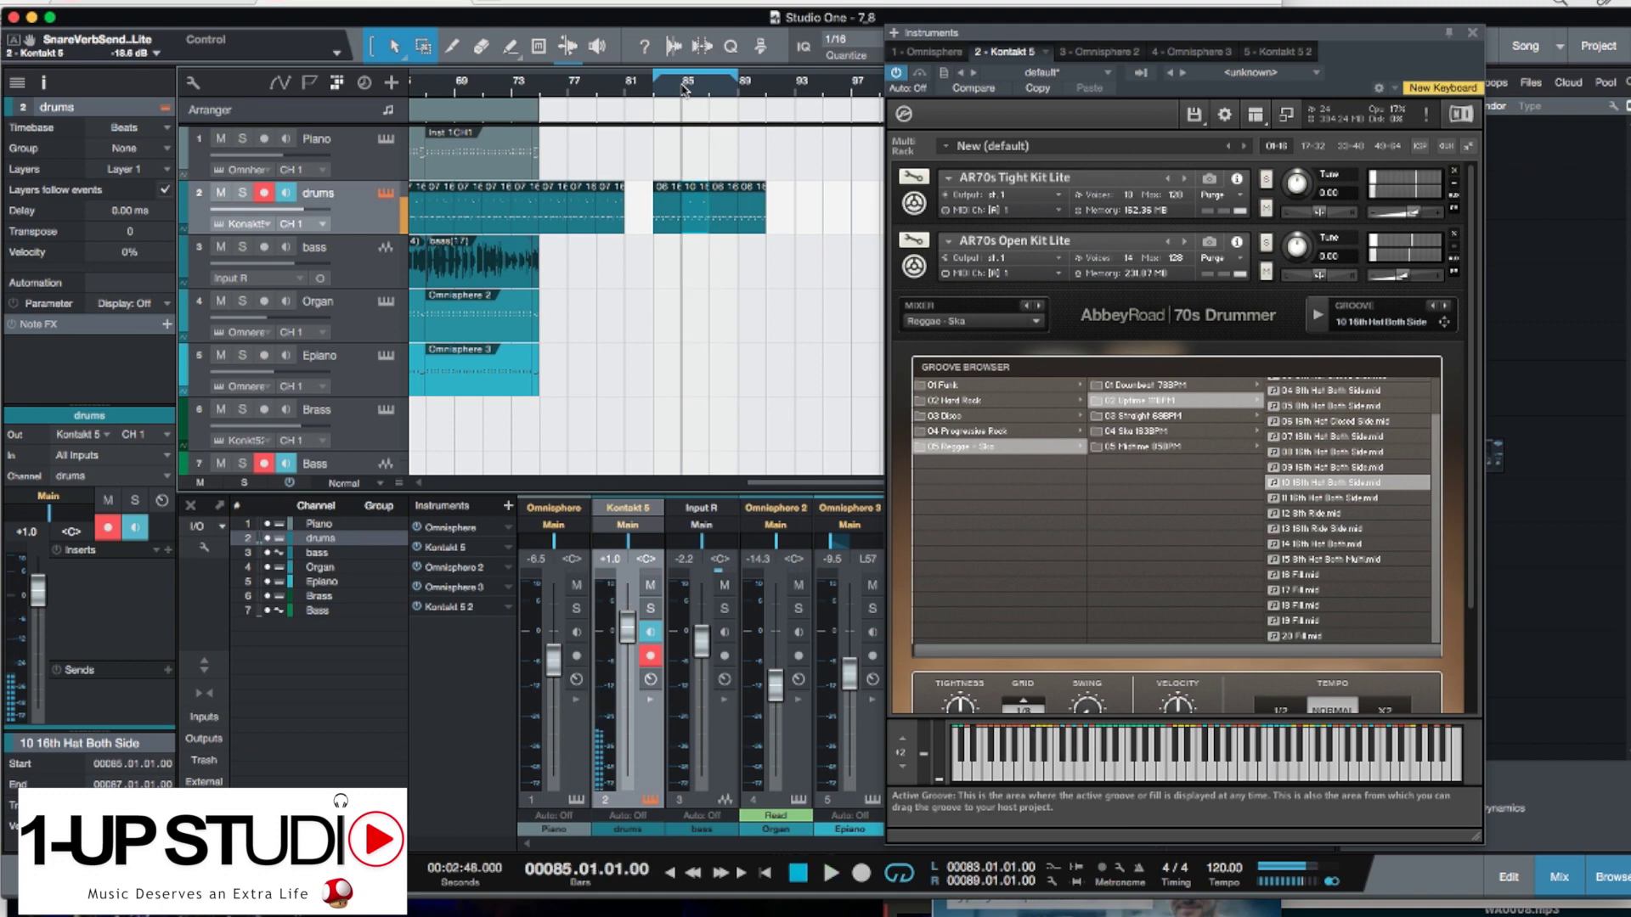
Play the new groove with the AR70s Tight Kit Lite soloed.
{"action": "left_click", "coordinate": [913, 266]}
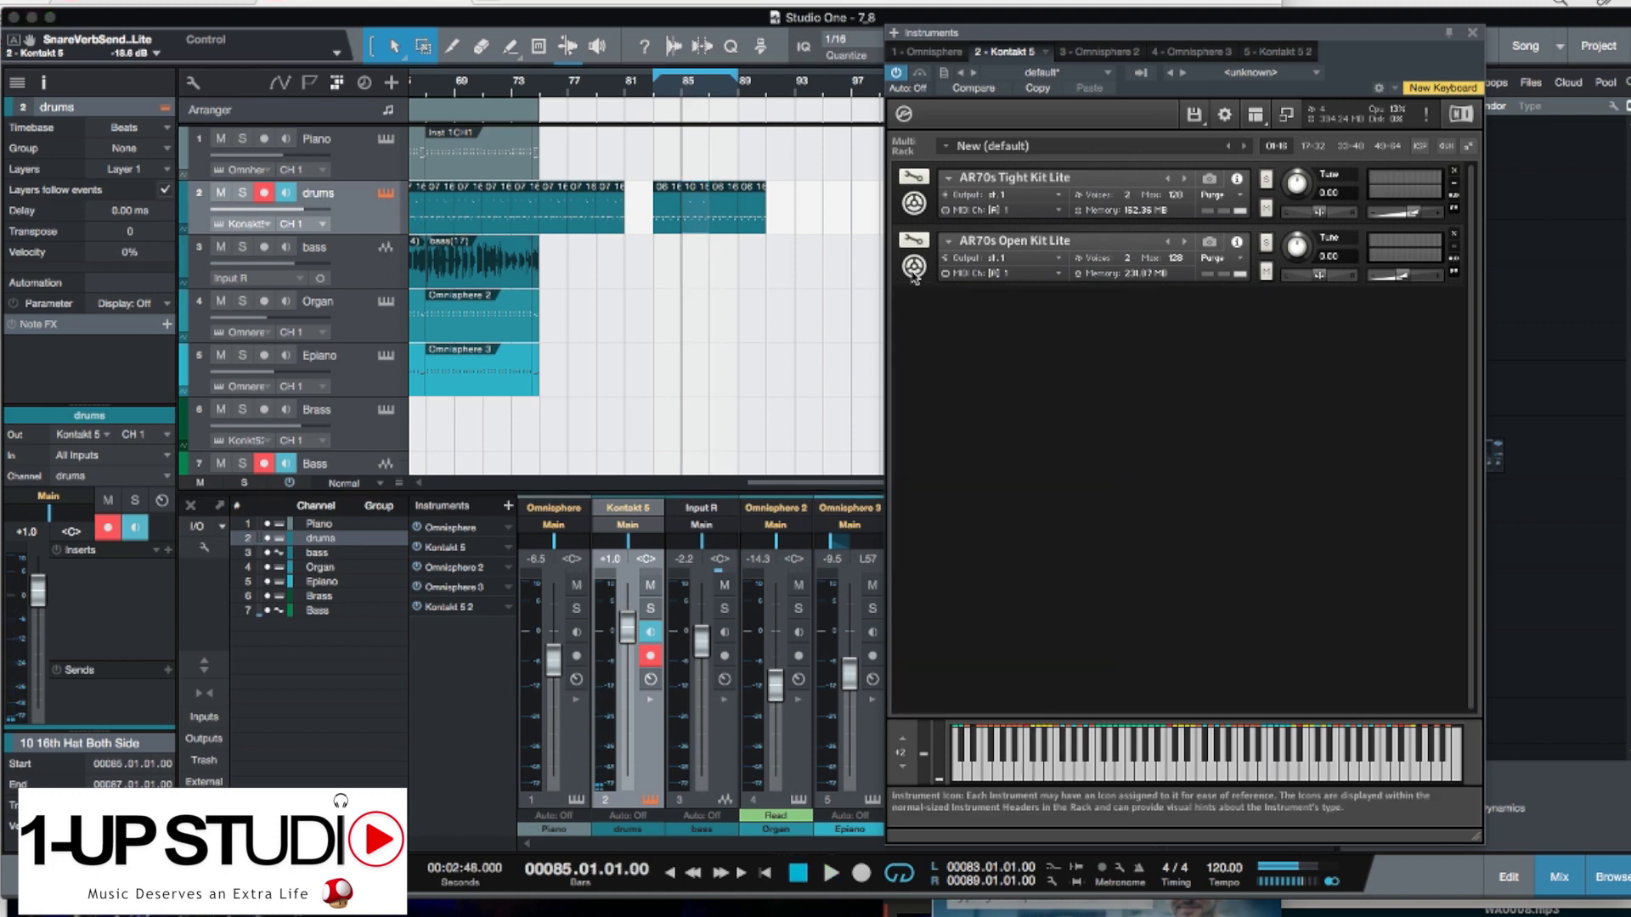
{"action": "left_click", "coordinate": [913, 202]}
{"action": "key", "text": "space"}
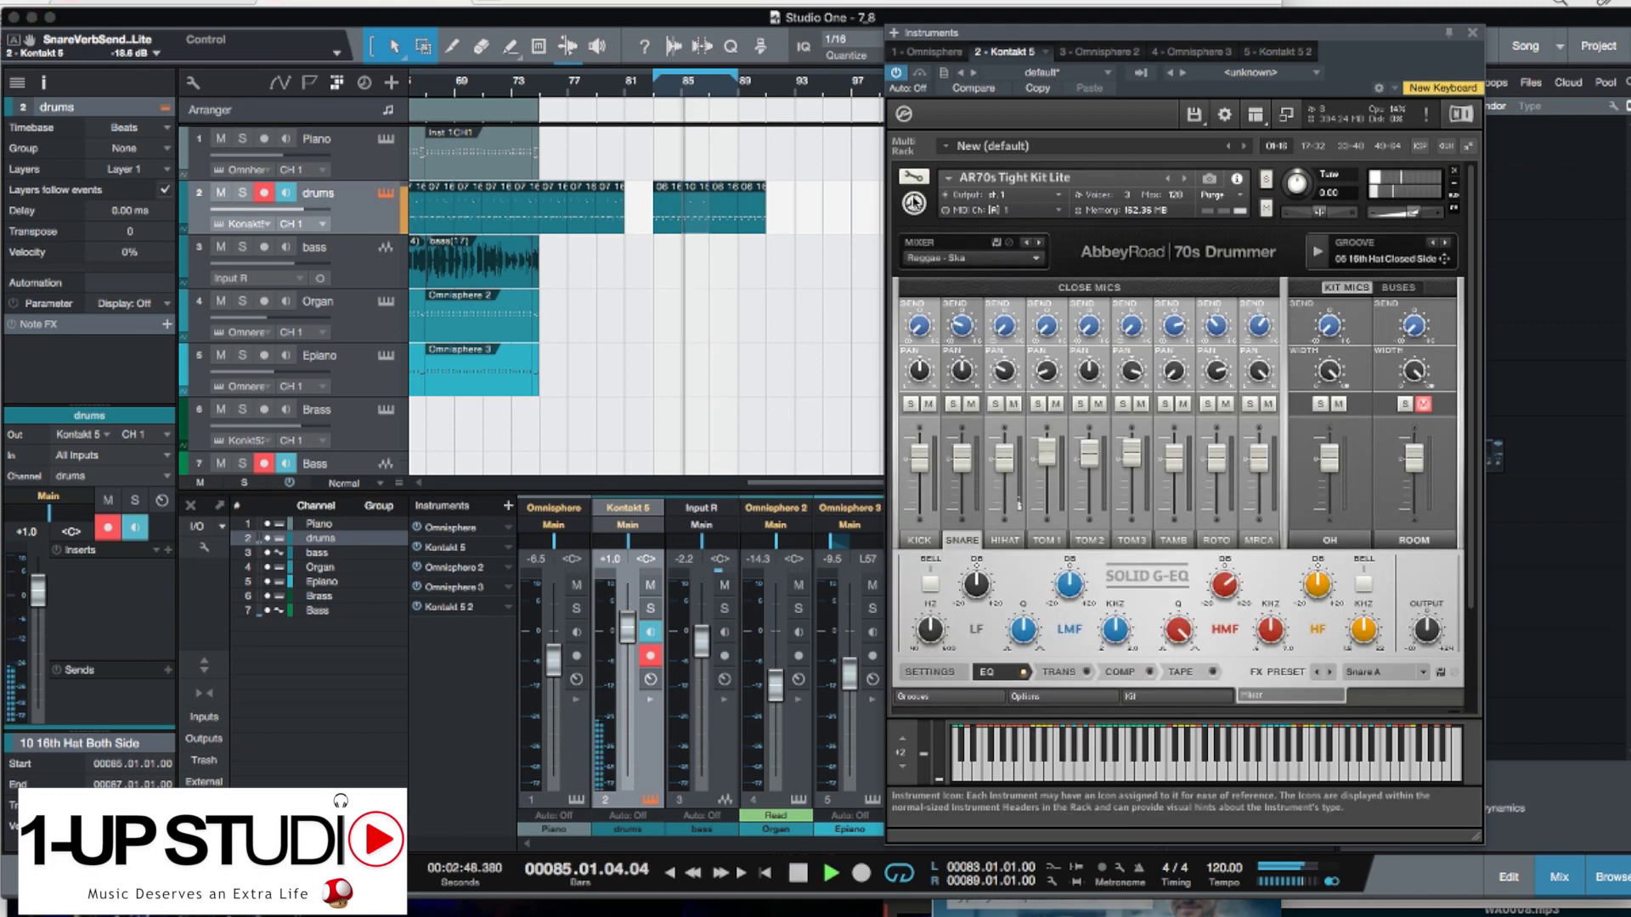
{"action": "key", "text": "space"}
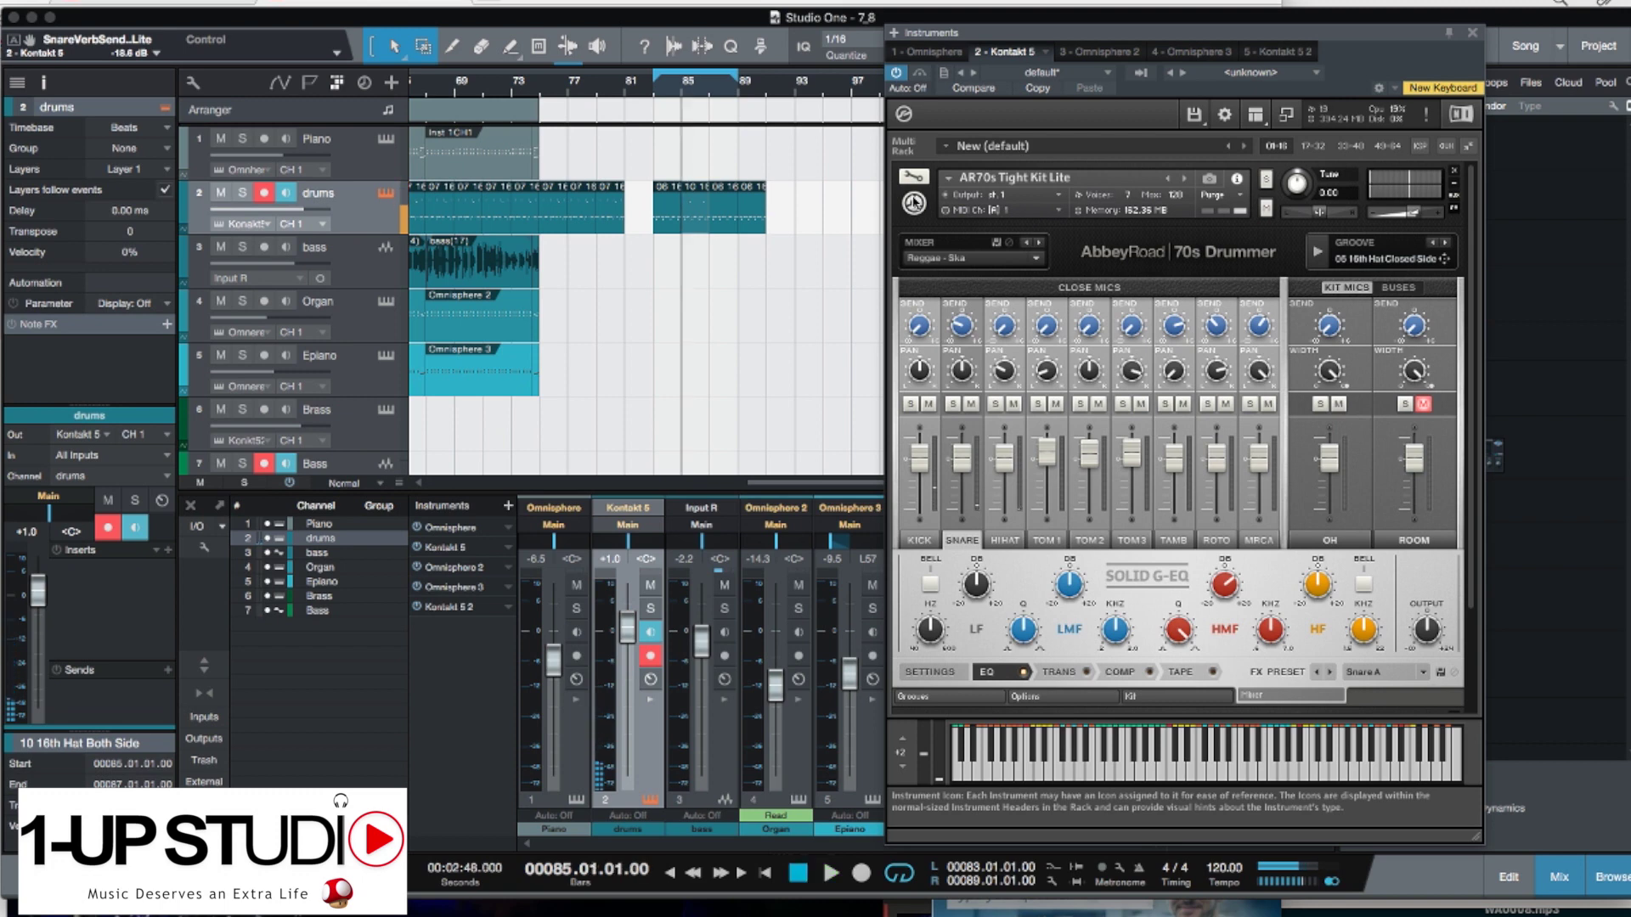
{"action": "left_click", "coordinate": [1267, 180]}
{"action": "key", "text": "space"}
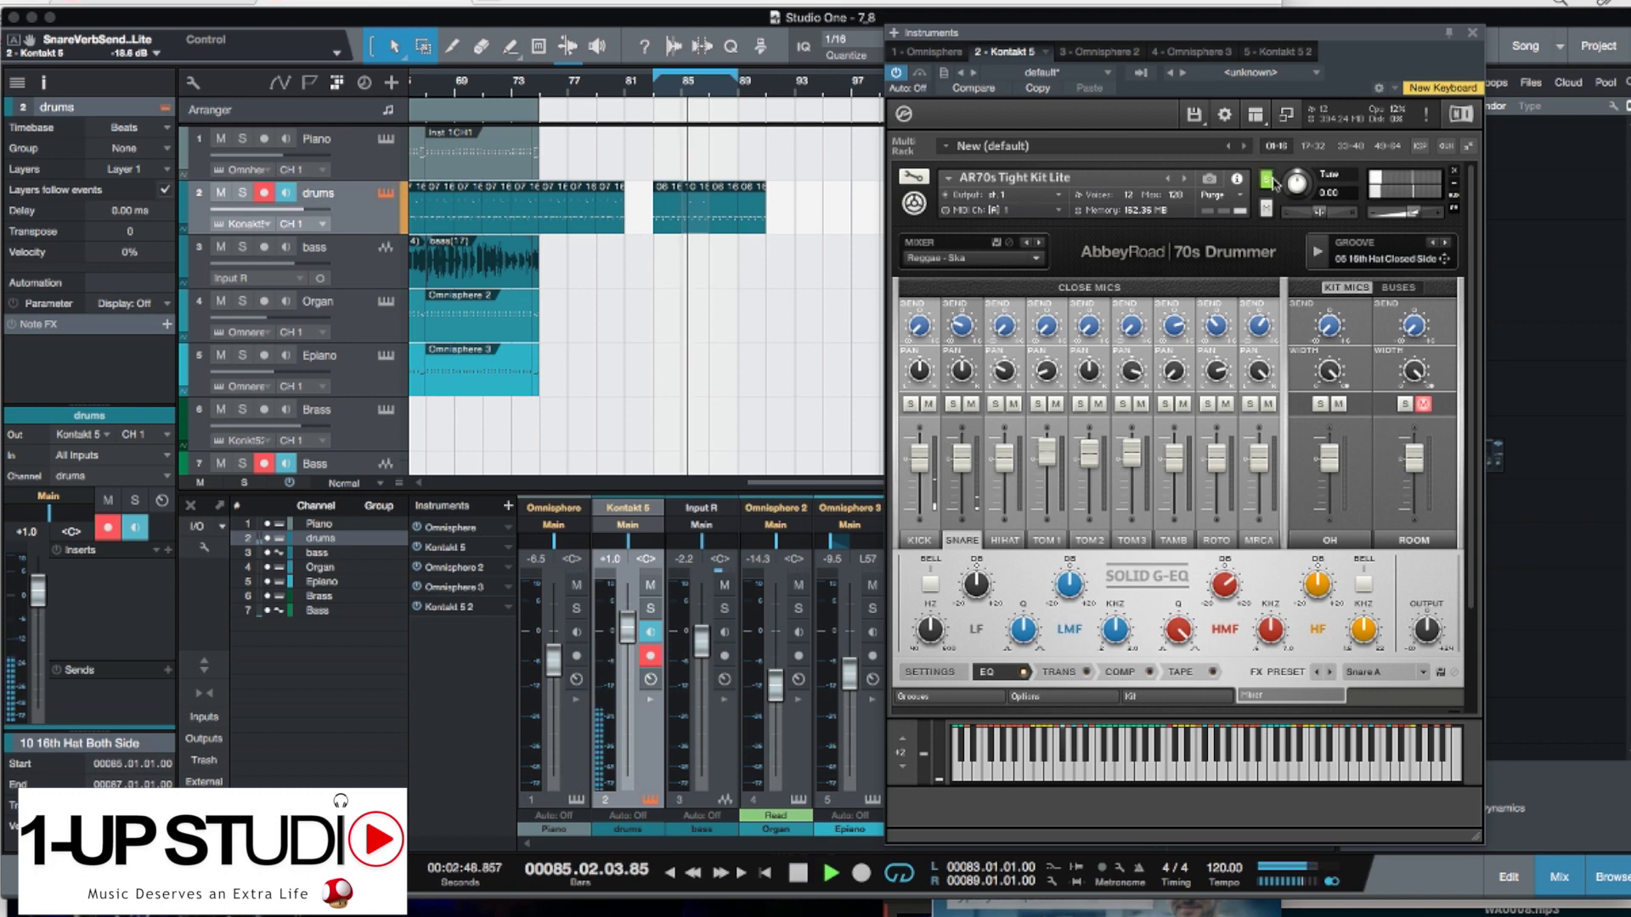
{"action": "key", "text": "space"}
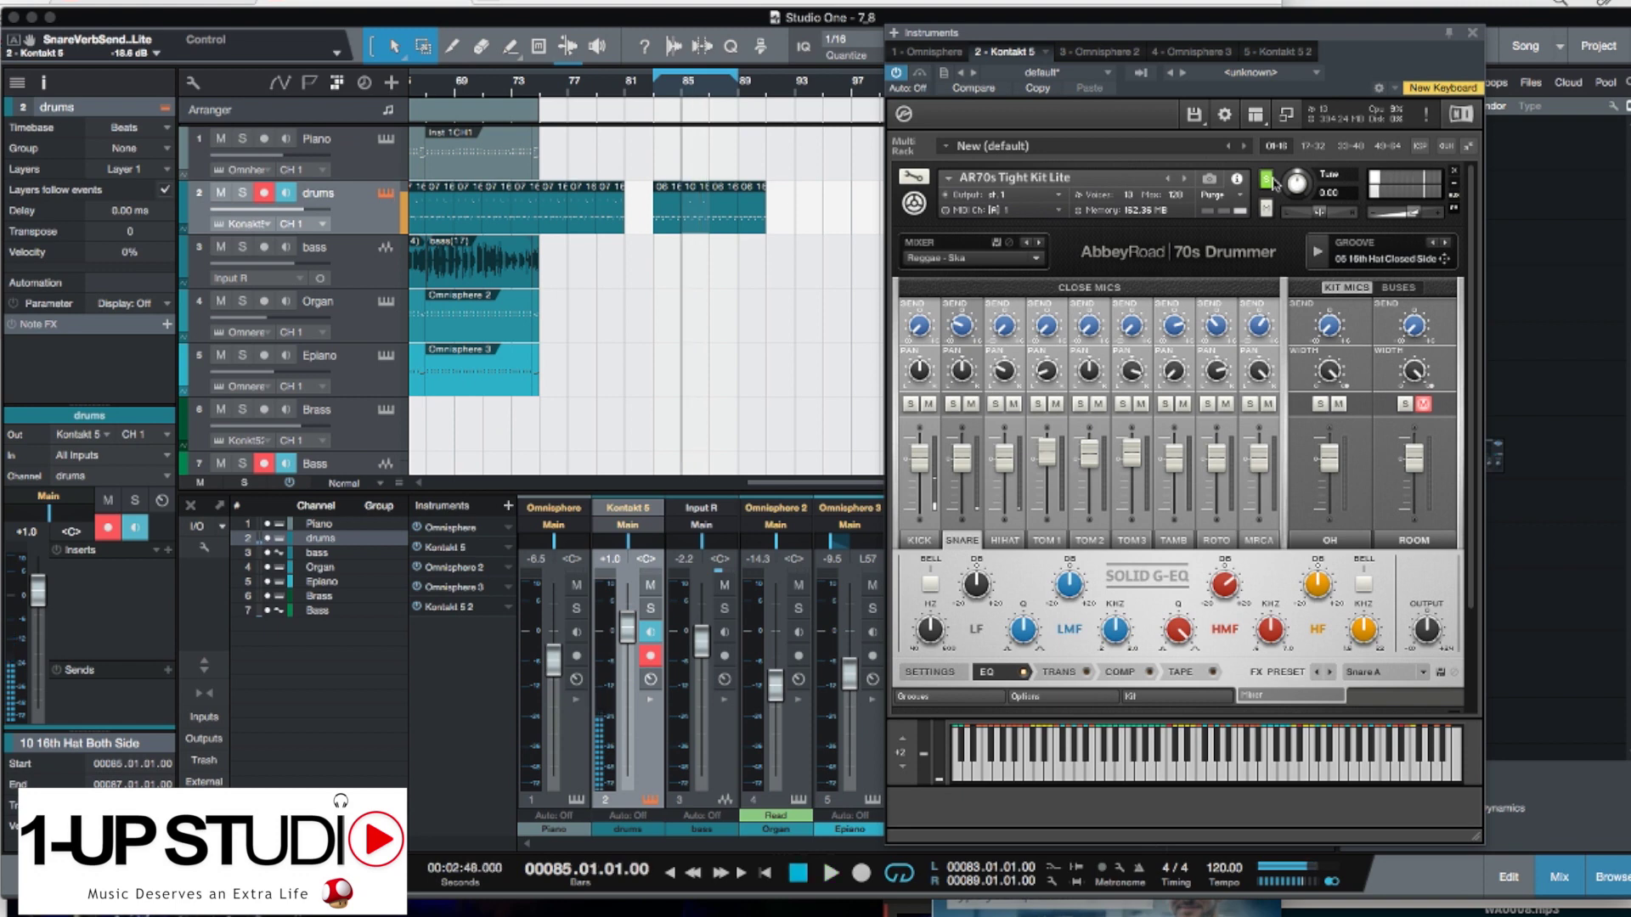
Solo the AR70s Open Kit Lite instead, play it, and collapse its interface.
{"action": "left_click", "coordinate": [903, 204]}
{"action": "left_click", "coordinate": [1267, 243]}
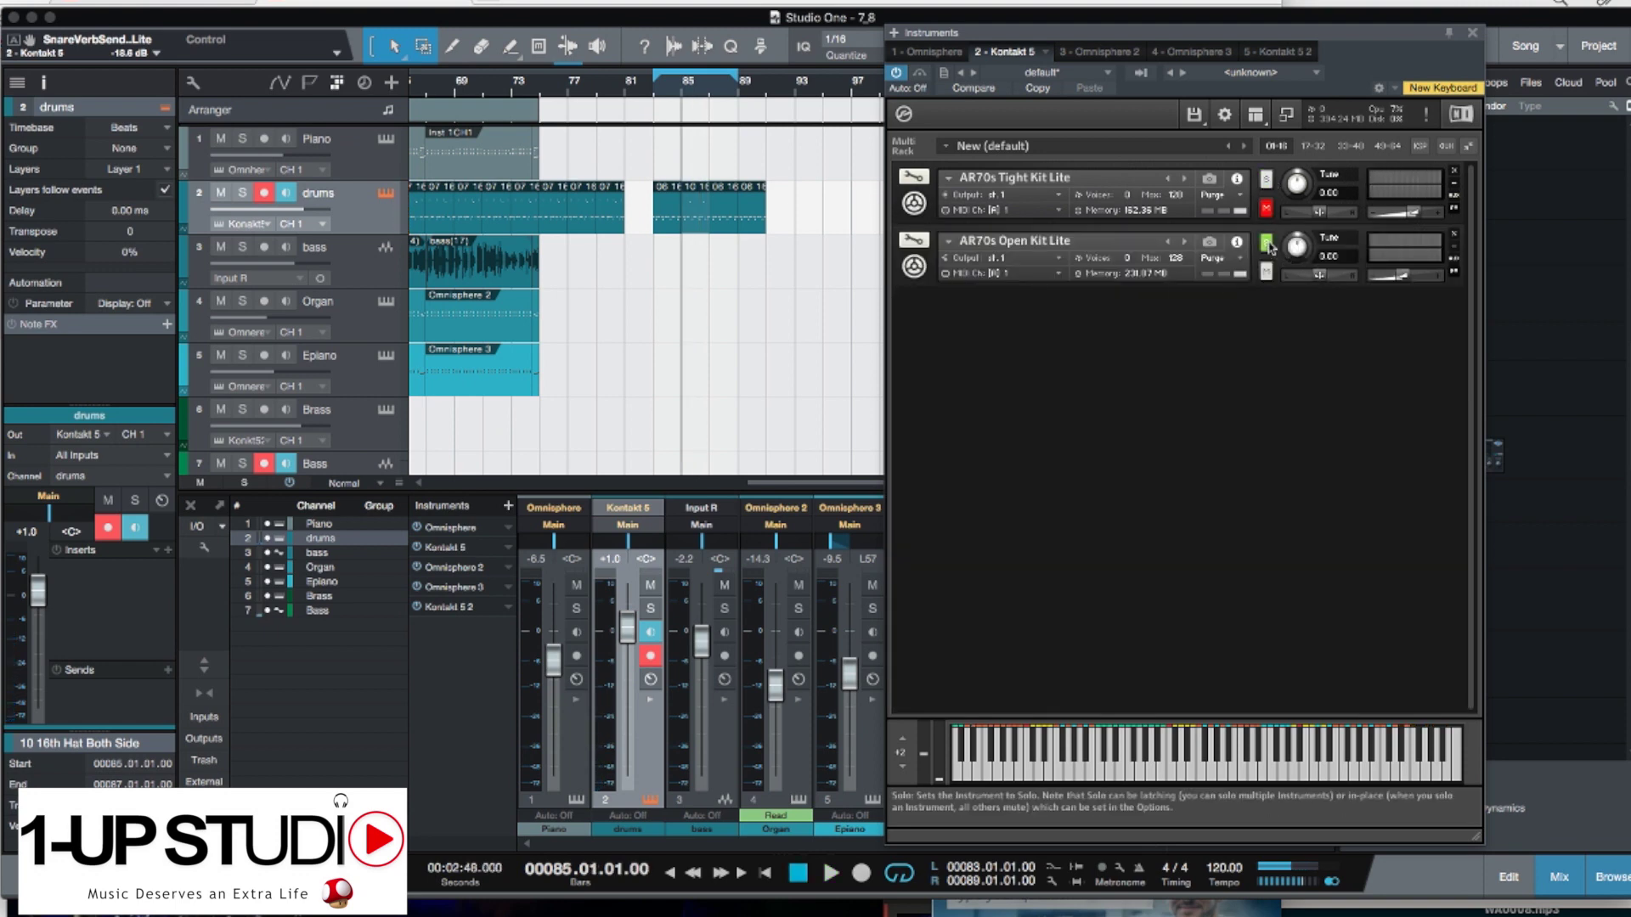
{"action": "key", "text": "space"}
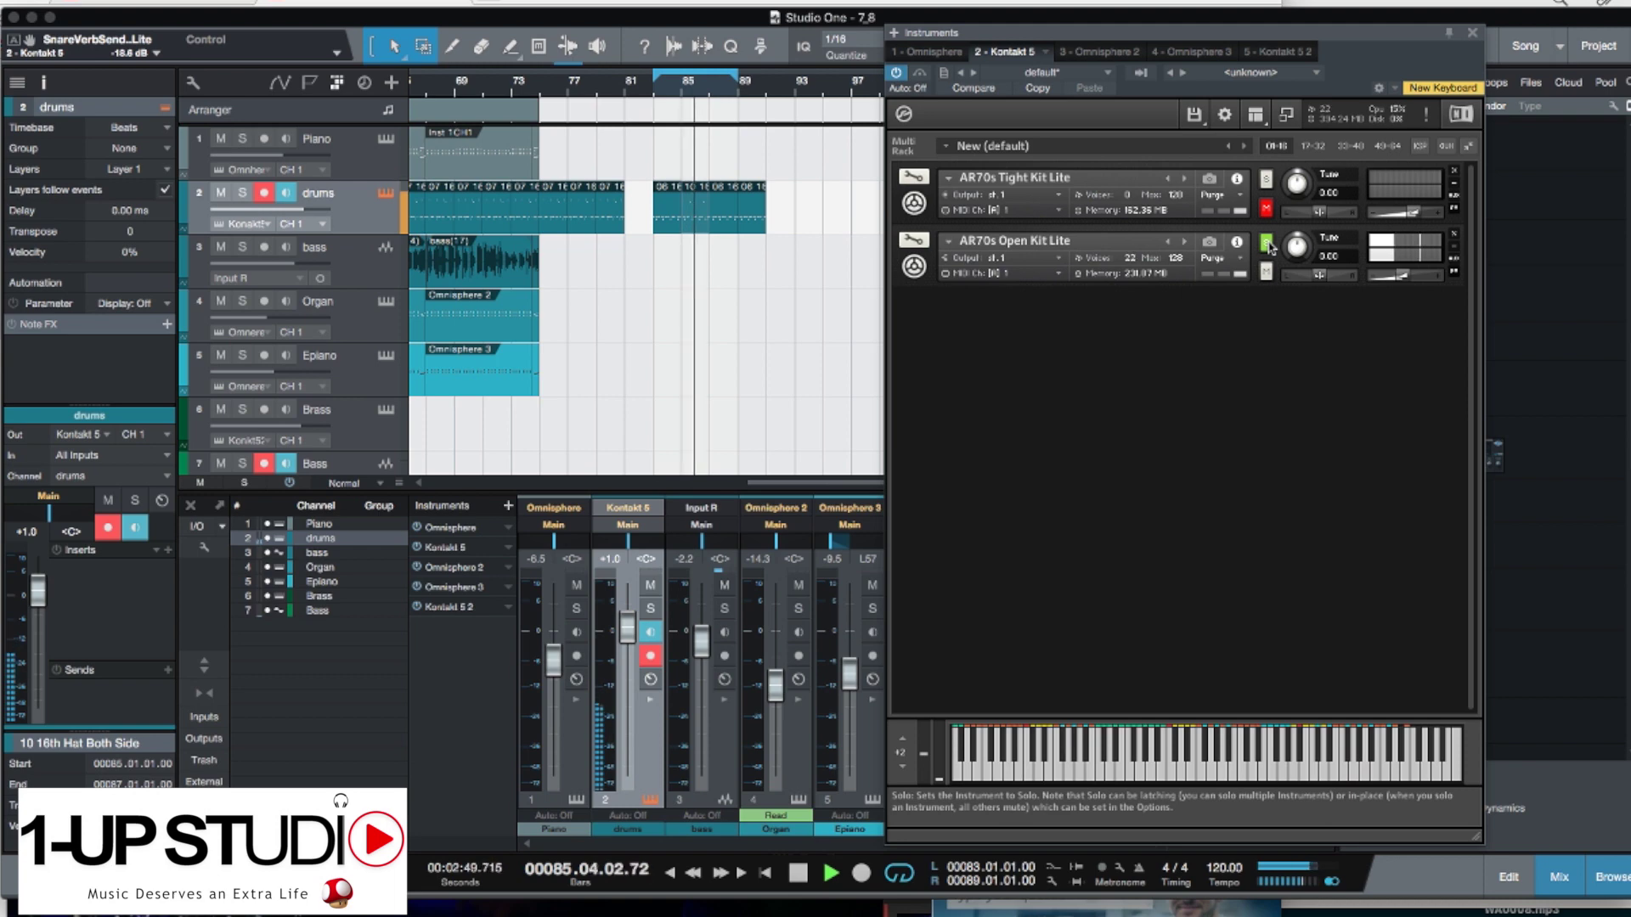
{"action": "key", "text": "space"}
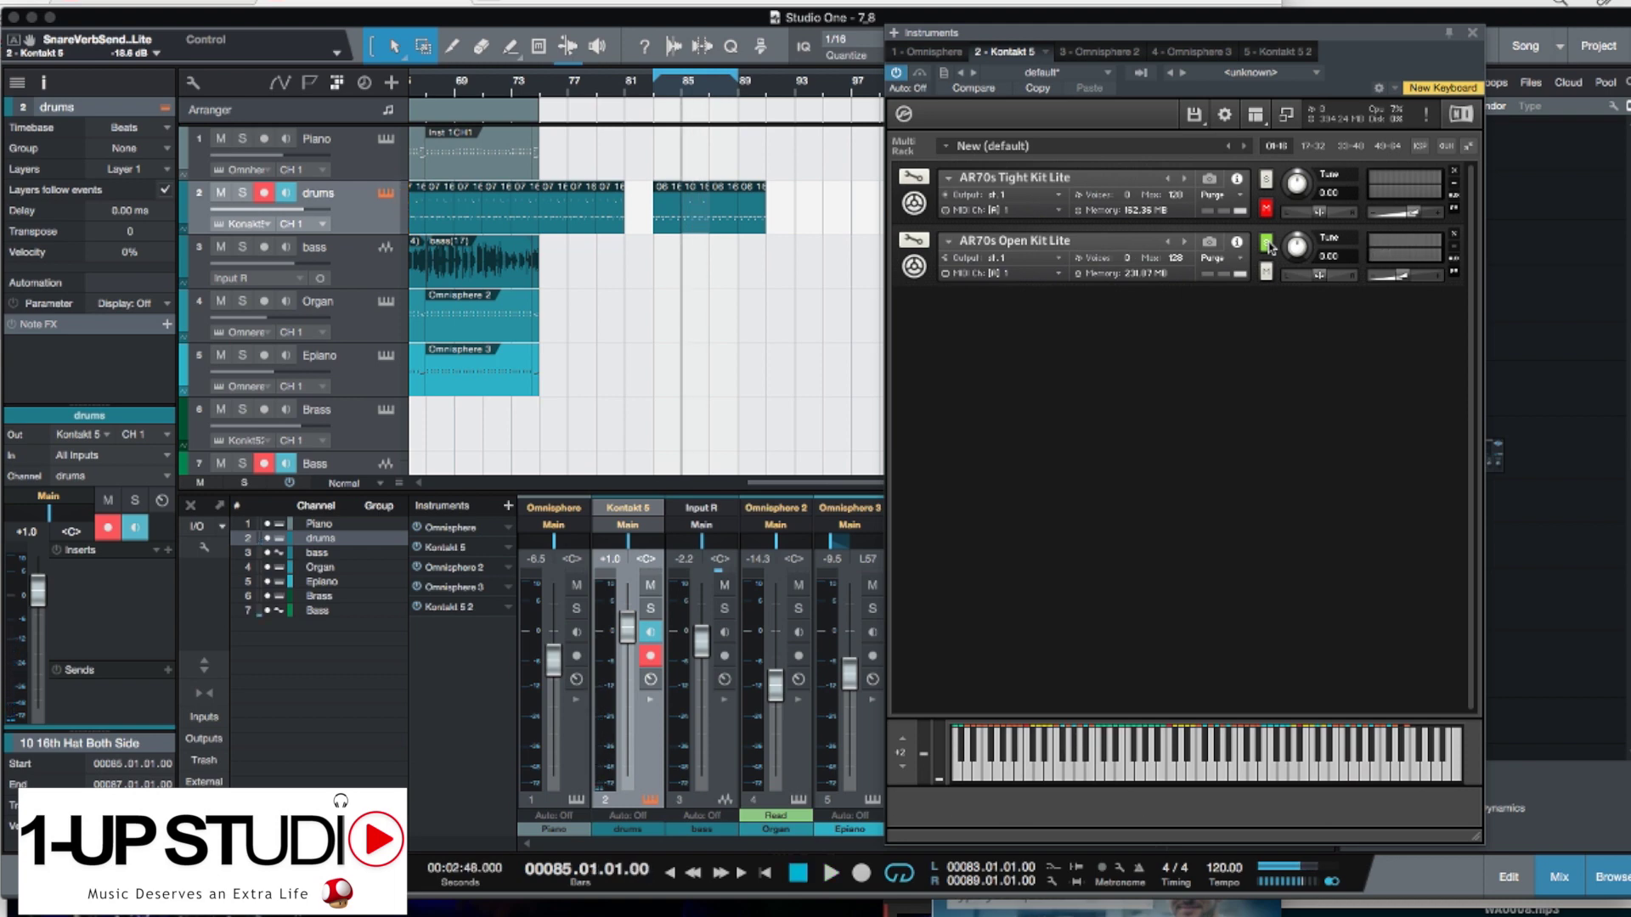
{"action": "left_click", "coordinate": [915, 270]}
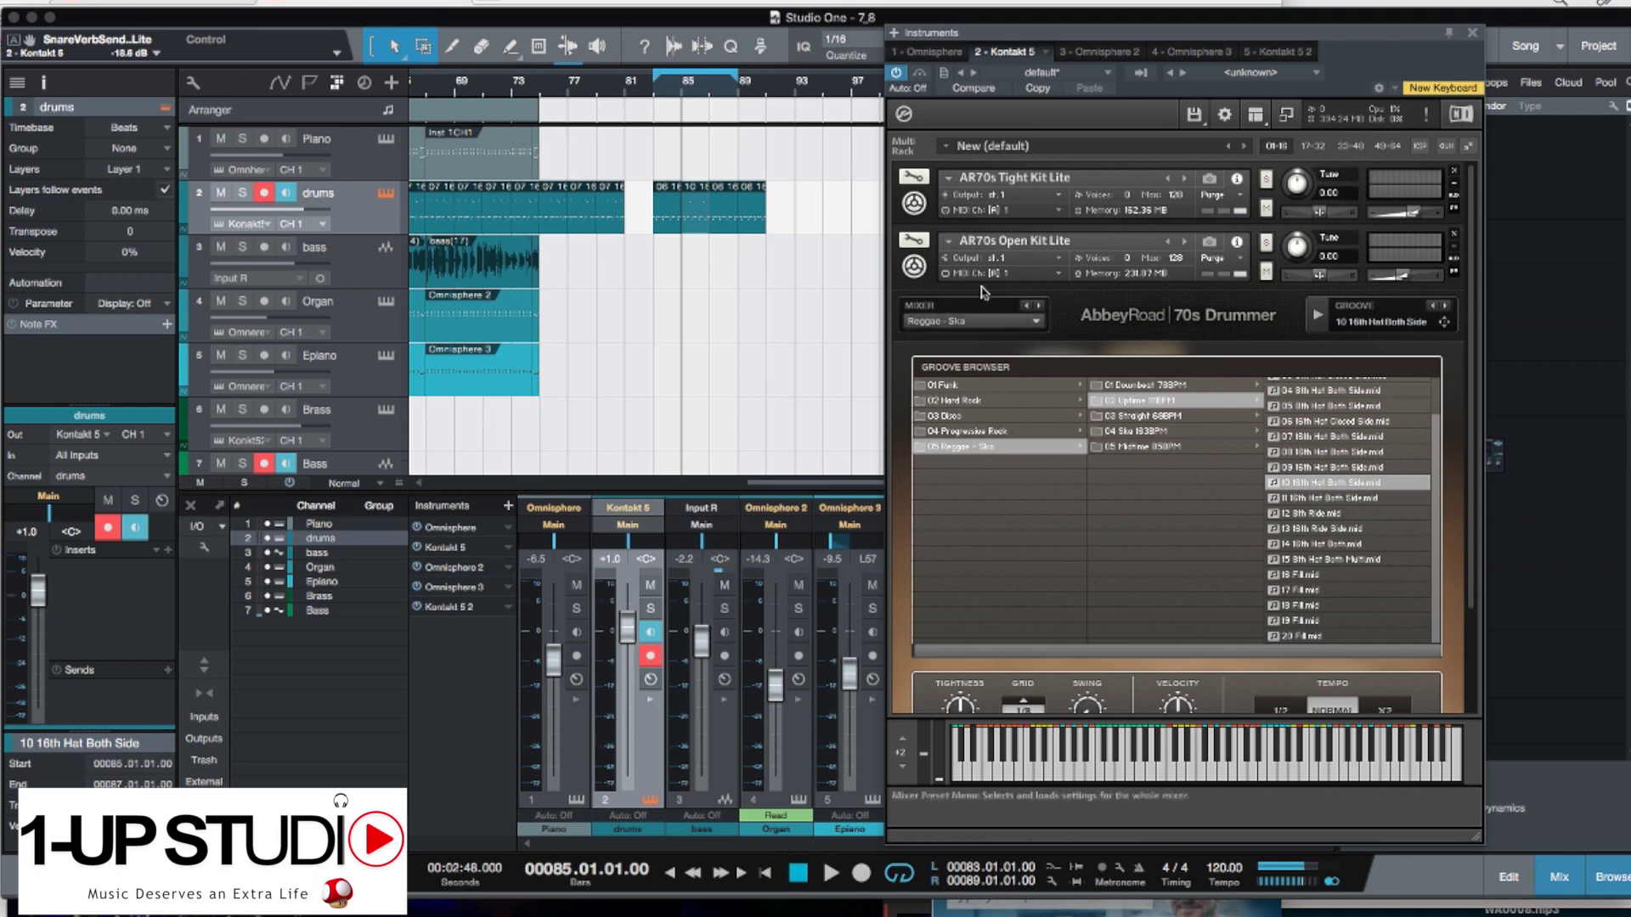
{"action": "left_click", "coordinate": [914, 267]}
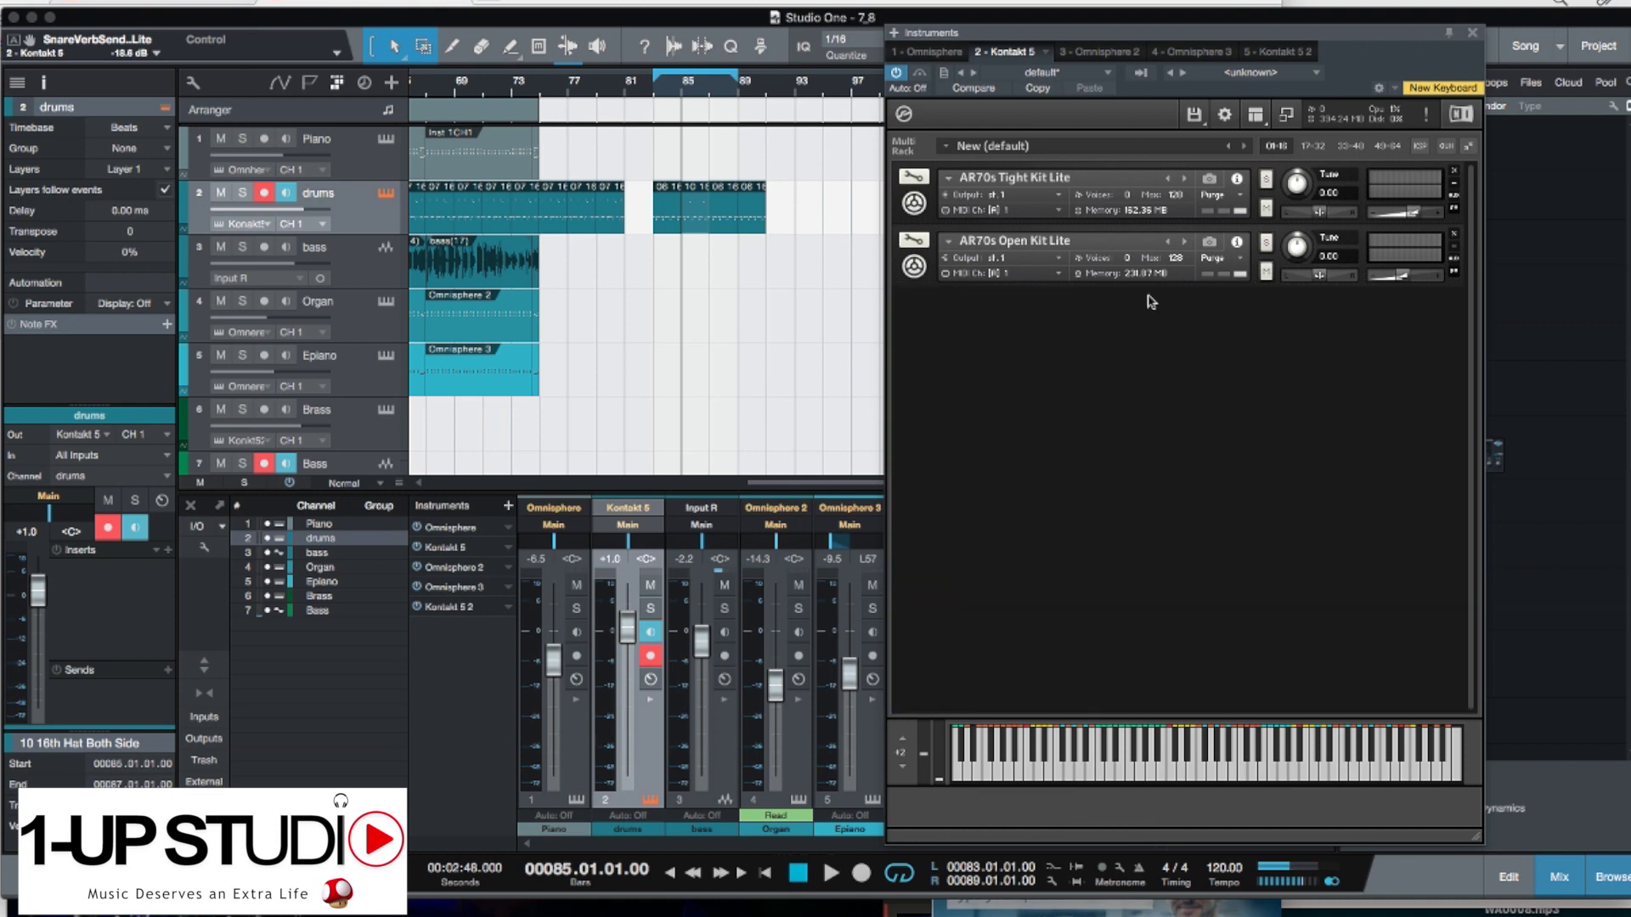
Zoom out, play from bar 2 with both kits, then show the Tight Kit's 70s Drummer mixer and replay.
{"action": "scroll", "coordinate": [803, 237], "scroll_direction": "down", "scroll_amount": 10}
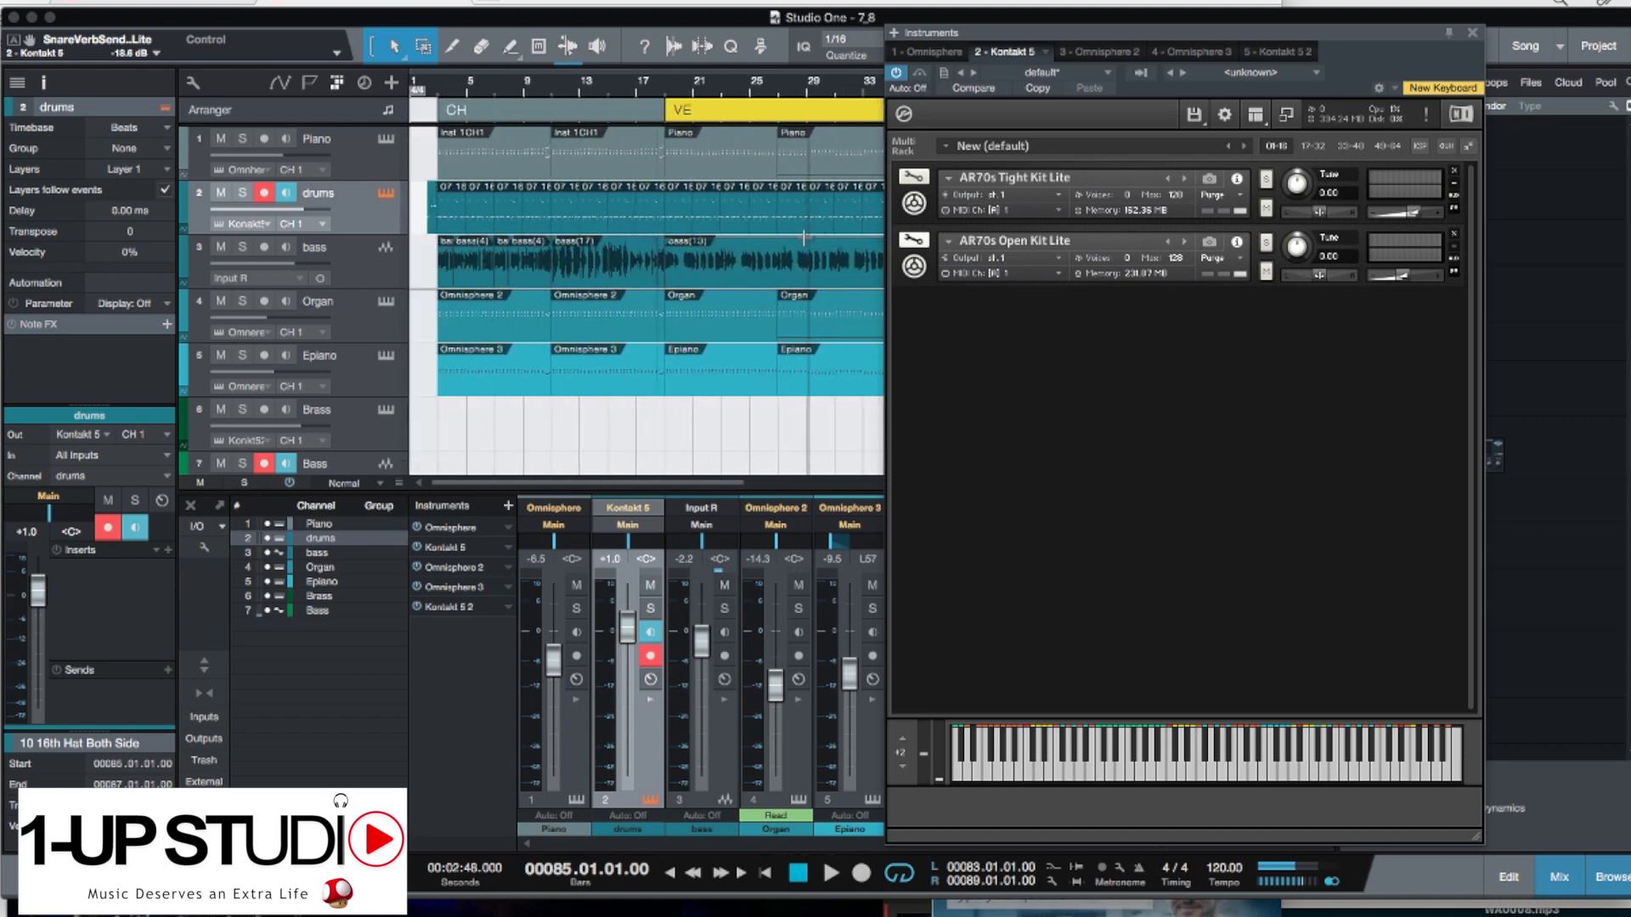
{"action": "left_click", "coordinate": [424, 91]}
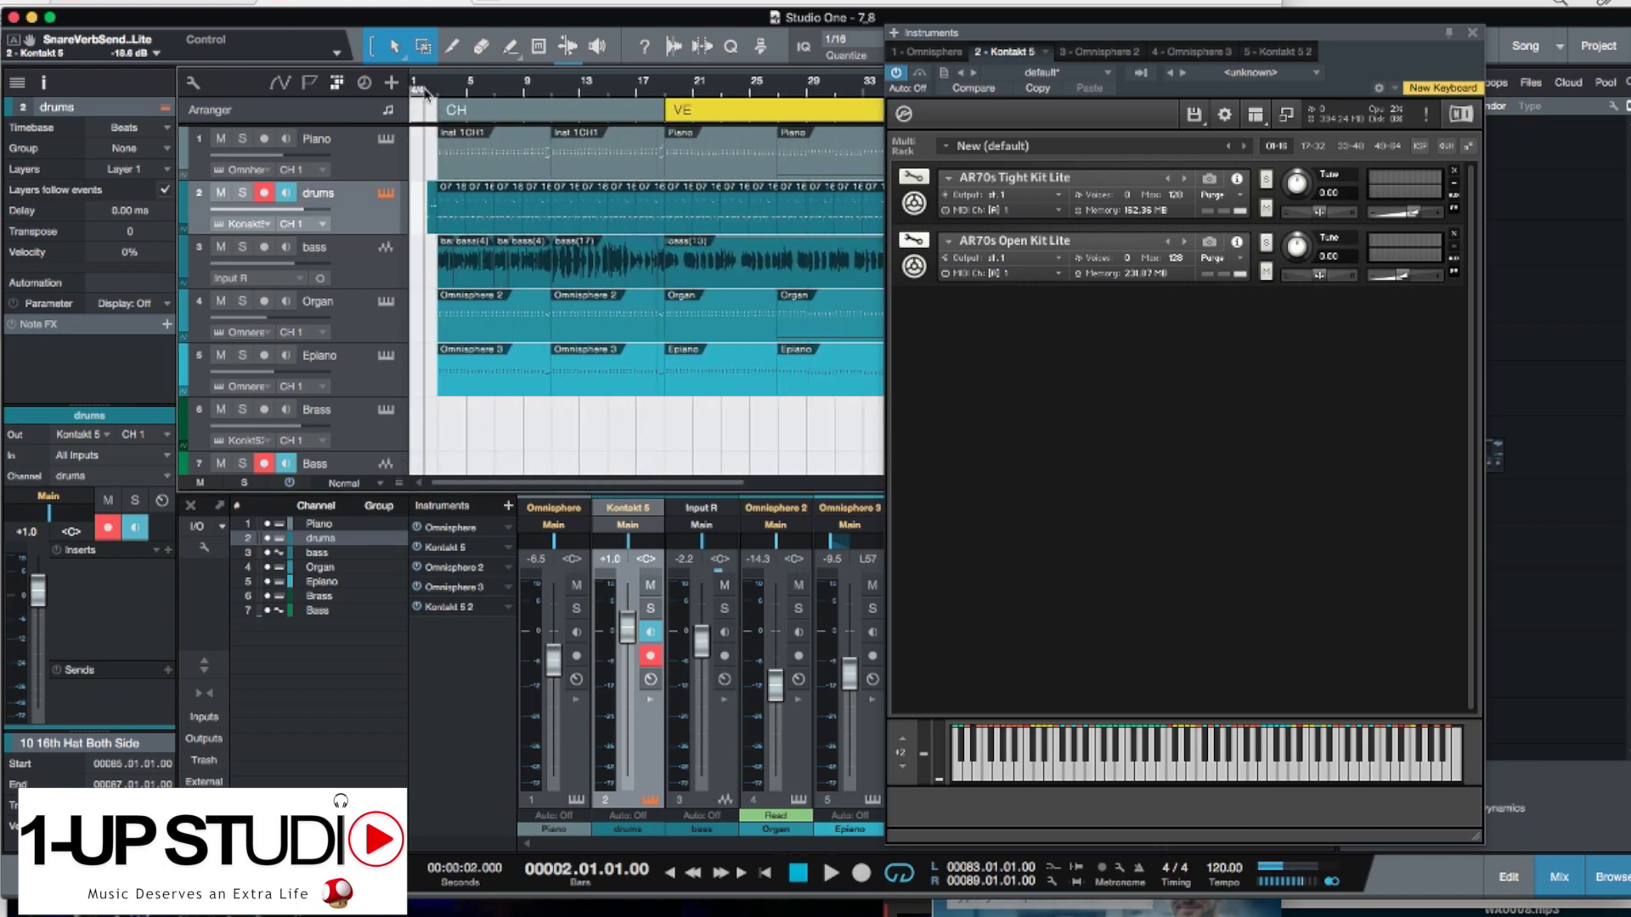
{"action": "key", "text": "space"}
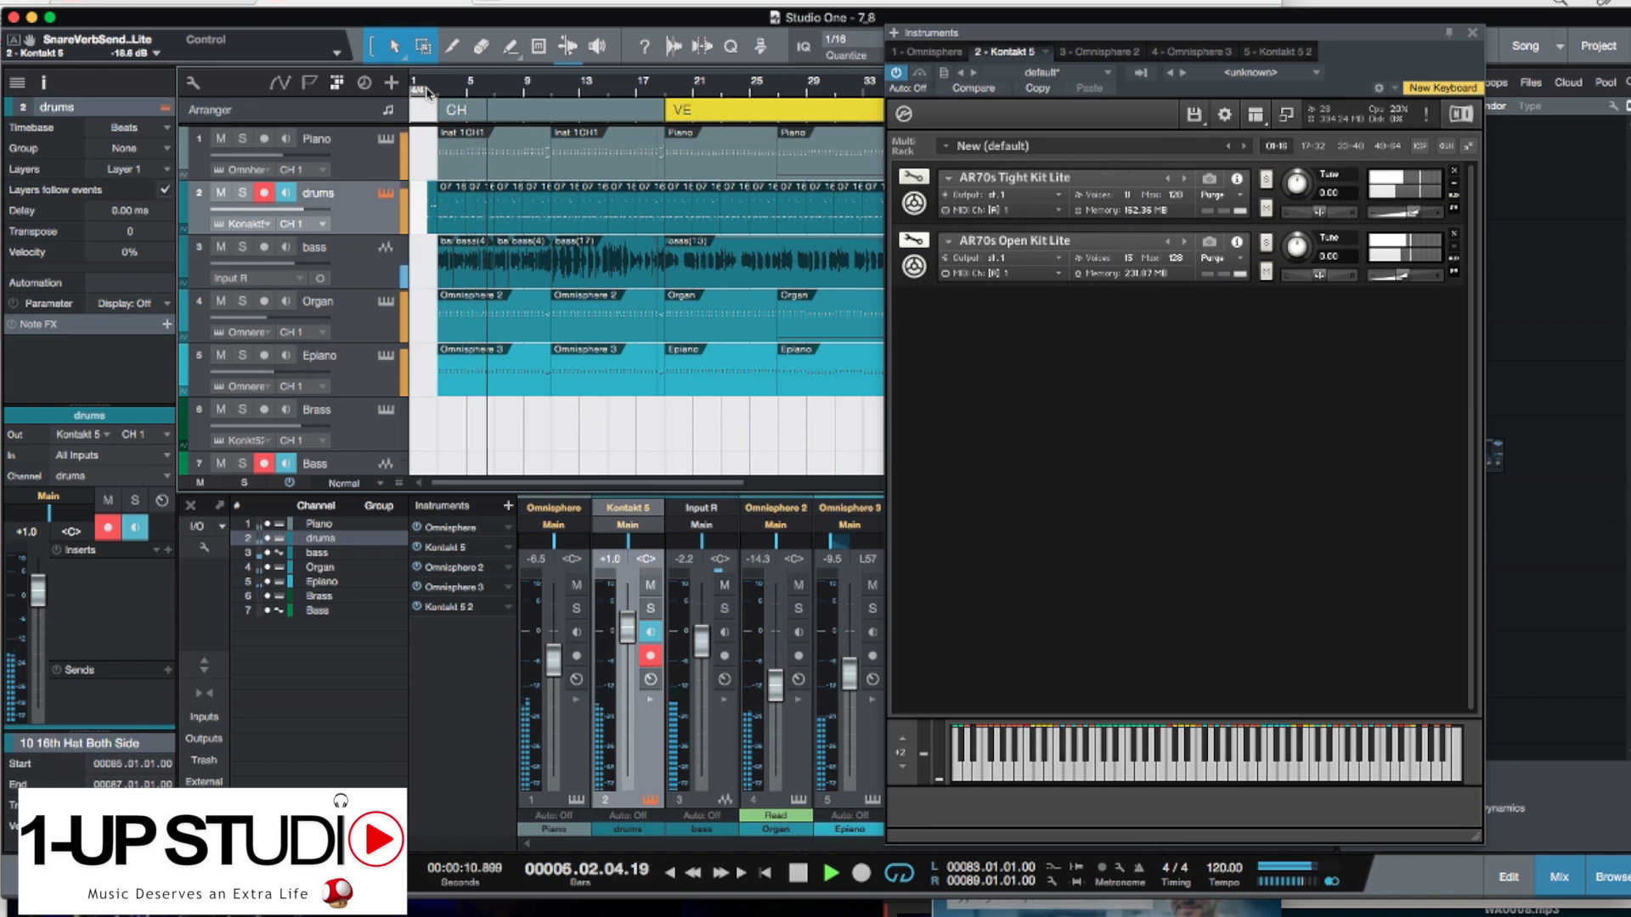
{"action": "key", "text": "space"}
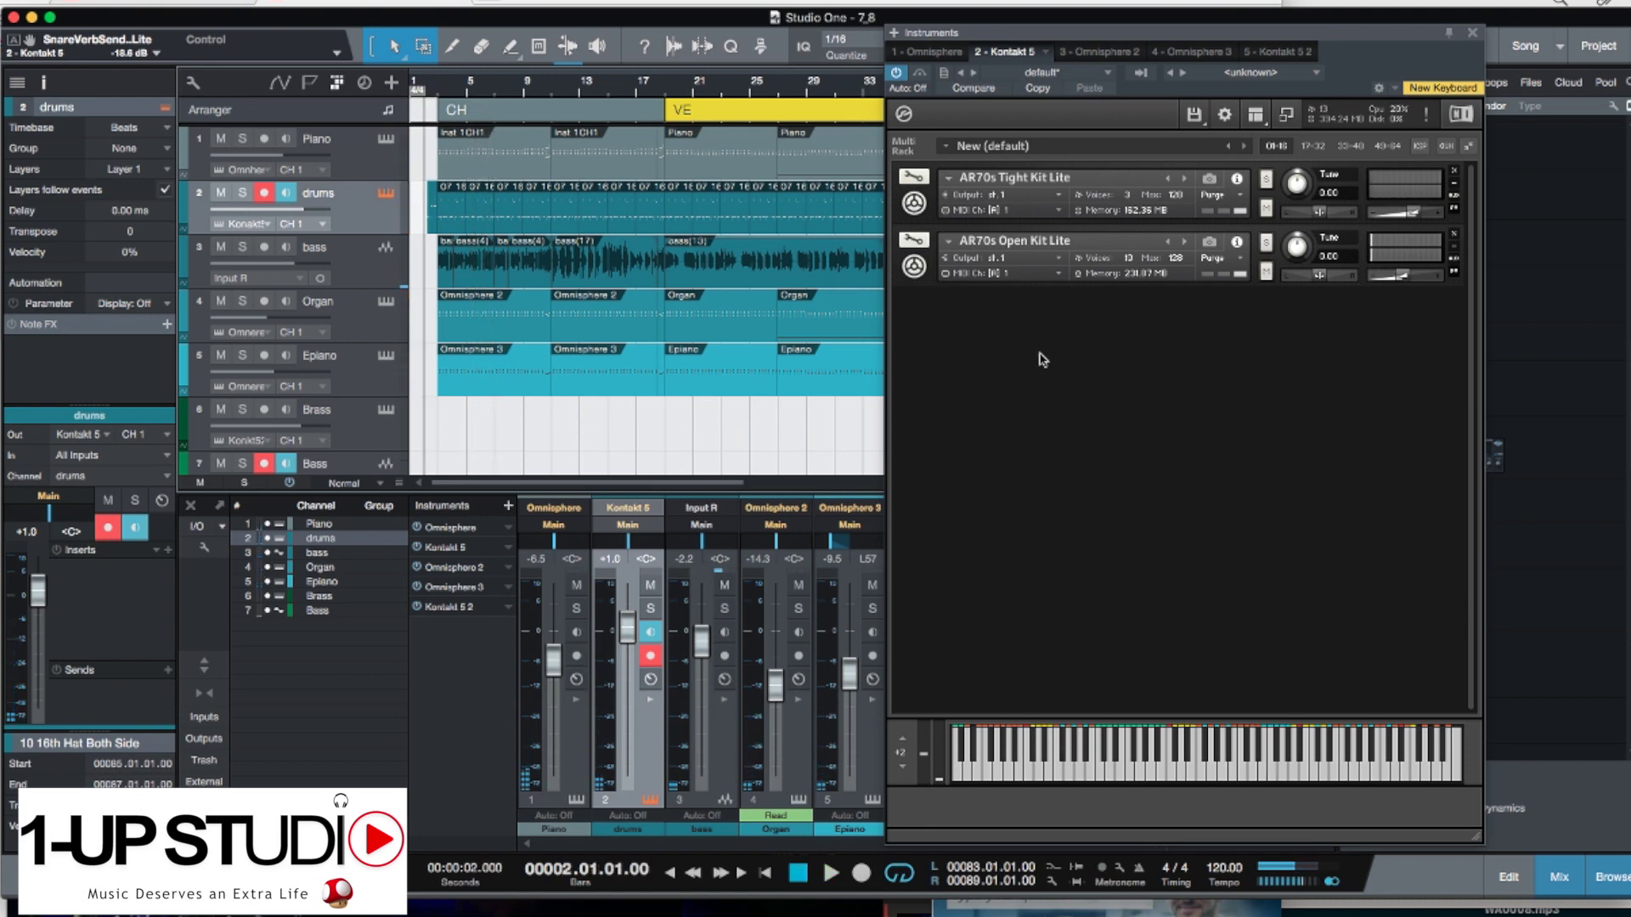
{"action": "left_click", "coordinate": [915, 202]}
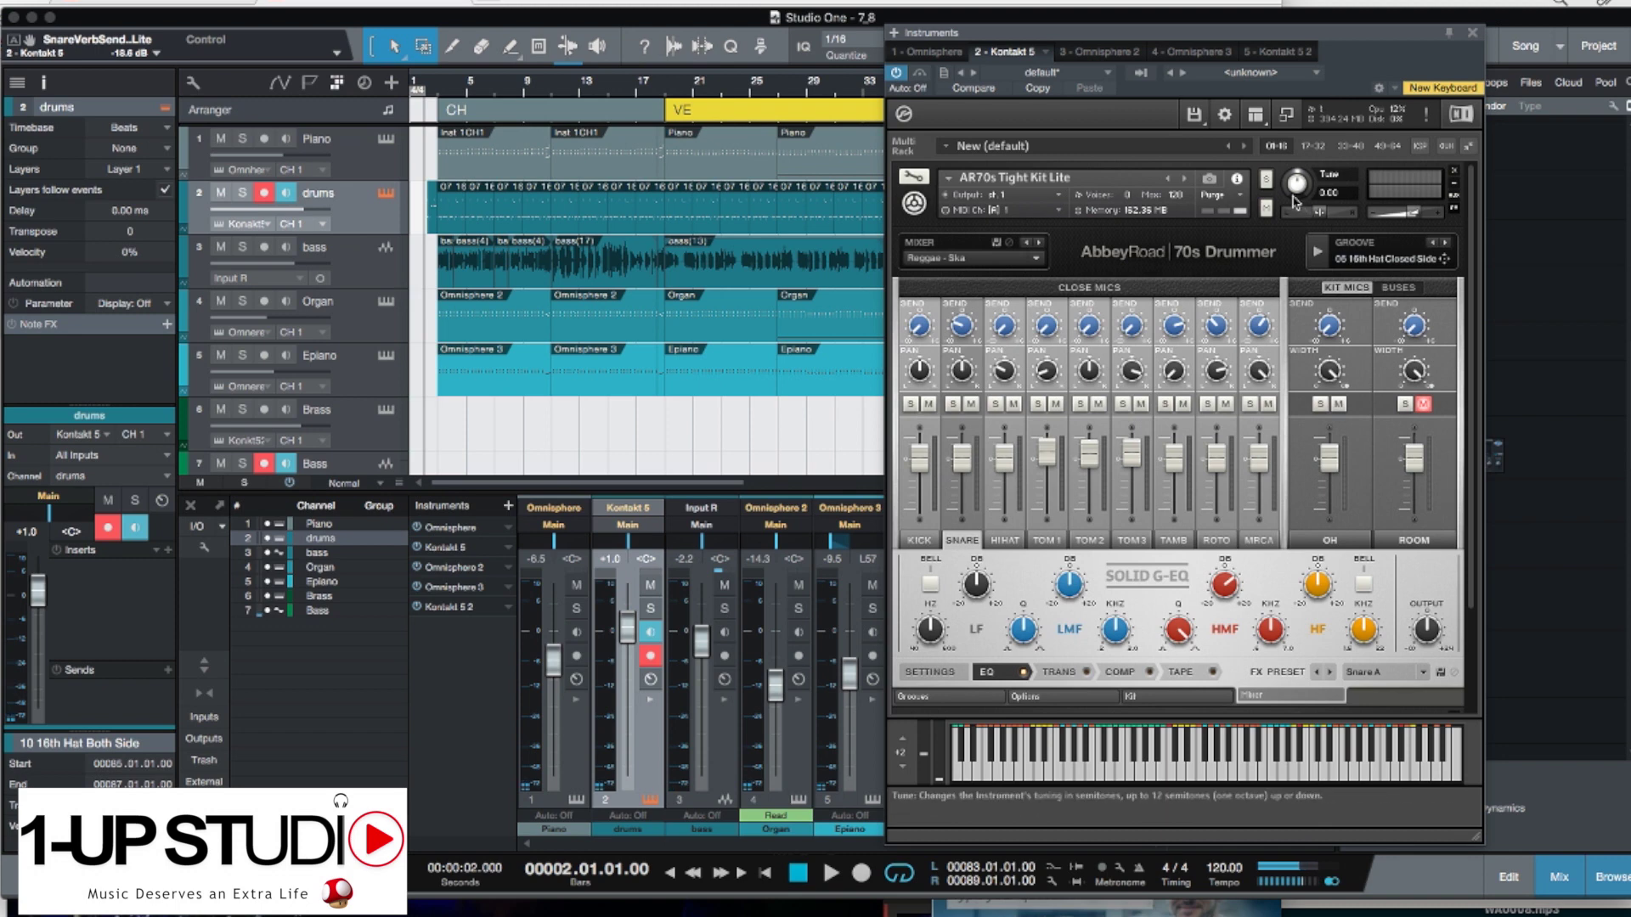
{"action": "key", "text": "space"}
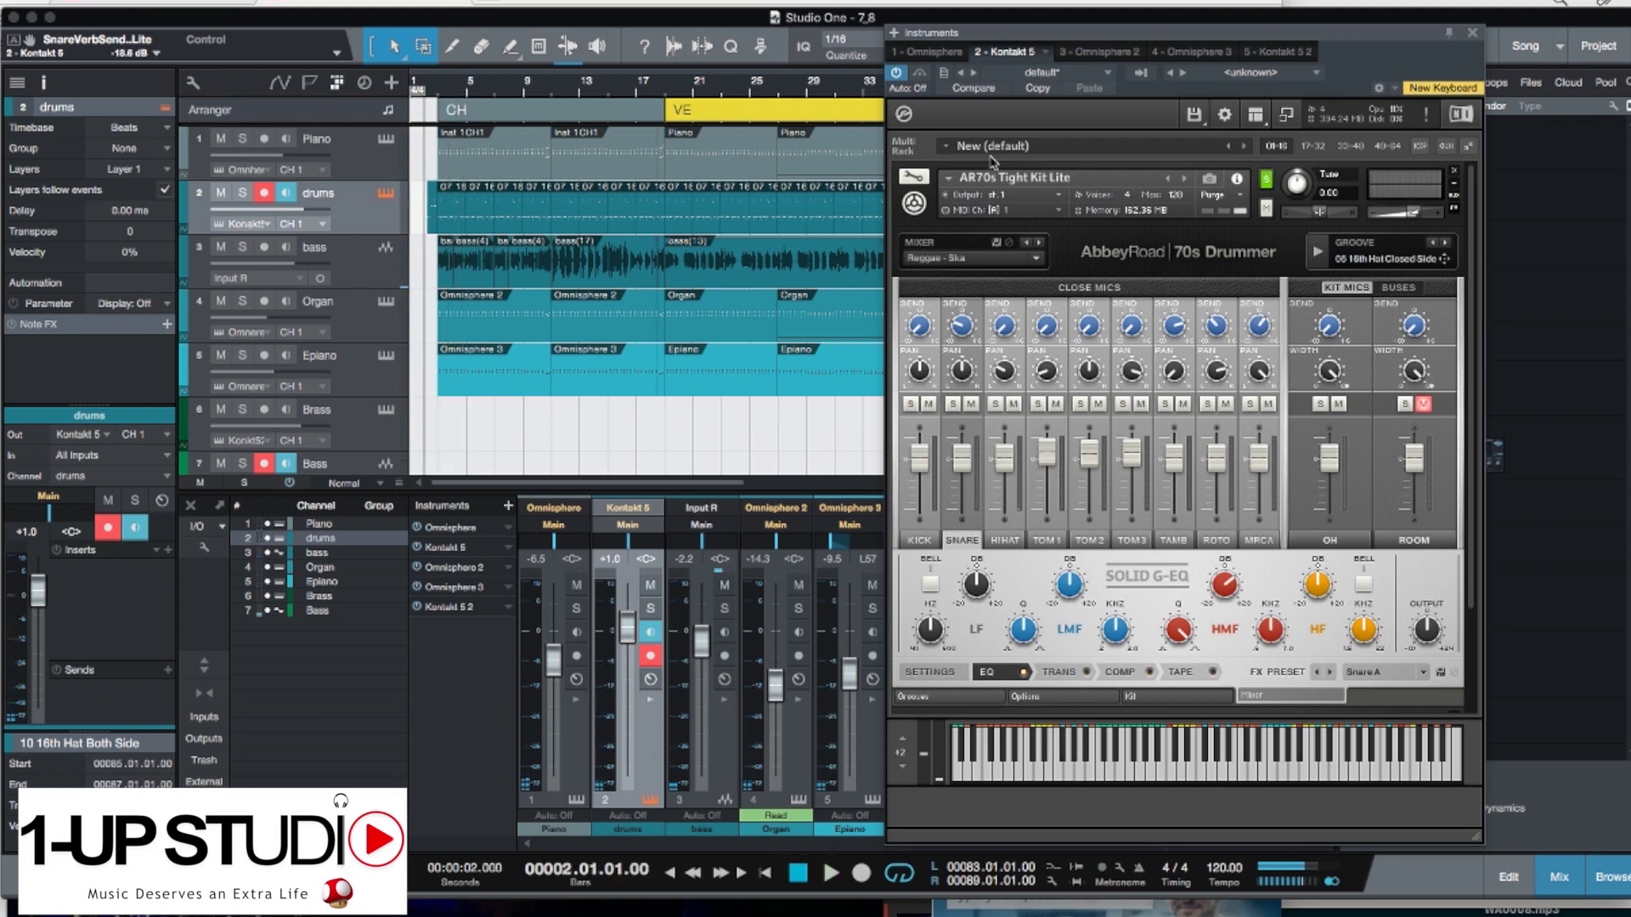
Expand the AR70s Open Kit Lite, solo it, and play it alone.
{"action": "left_click", "coordinate": [921, 204]}
{"action": "left_click", "coordinate": [914, 268]}
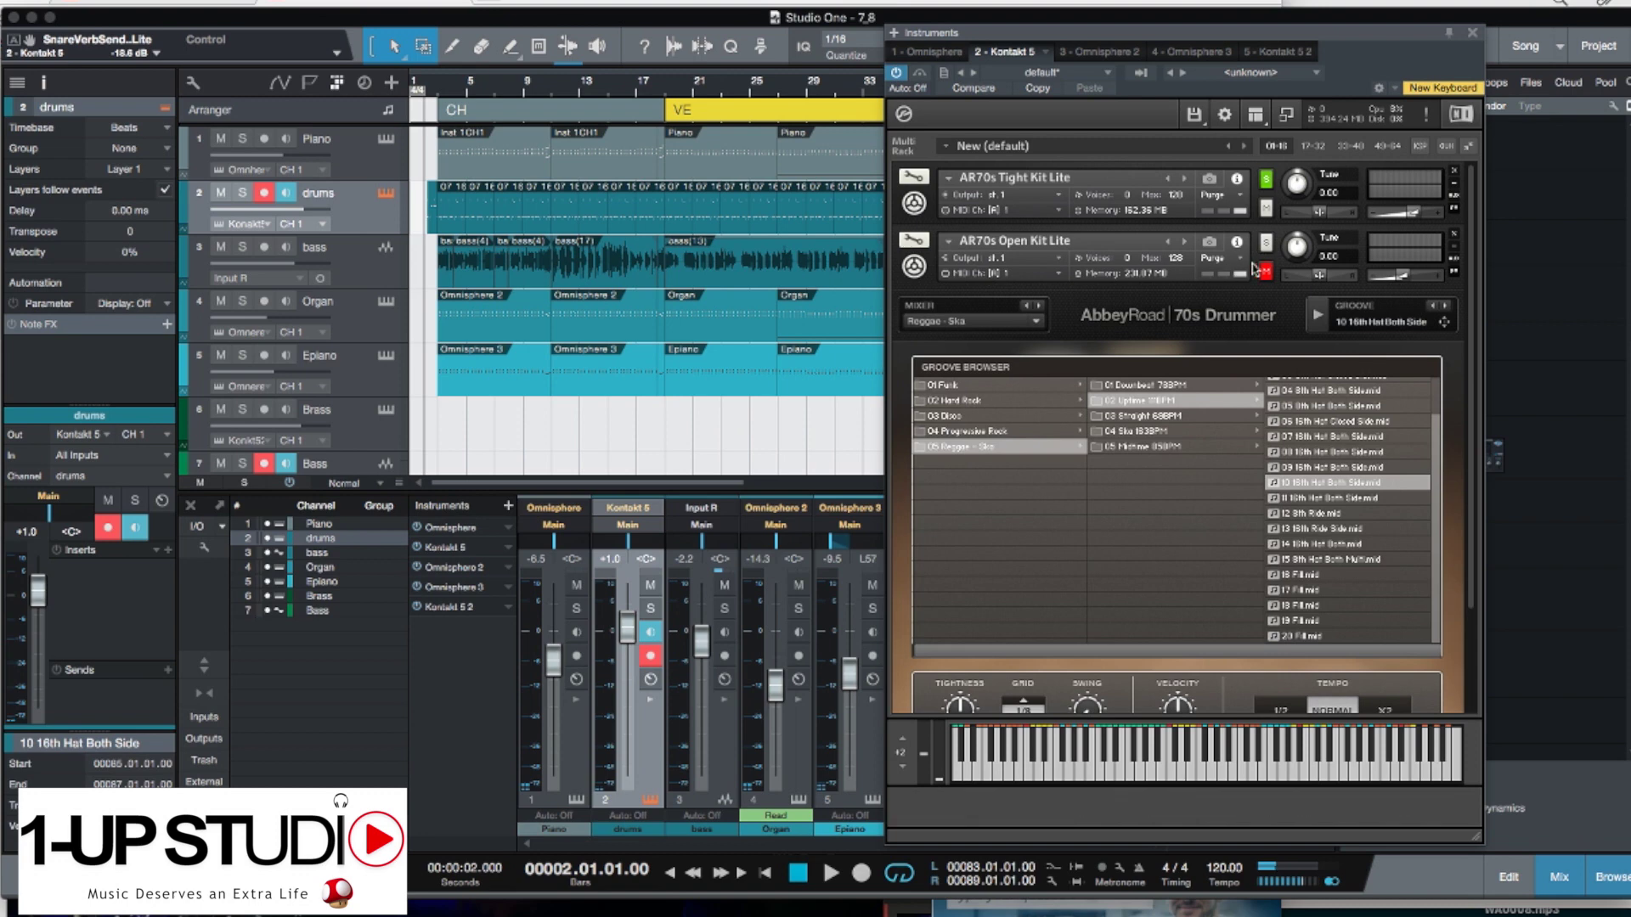
{"action": "left_click", "coordinate": [1266, 246]}
{"action": "key", "text": "space"}
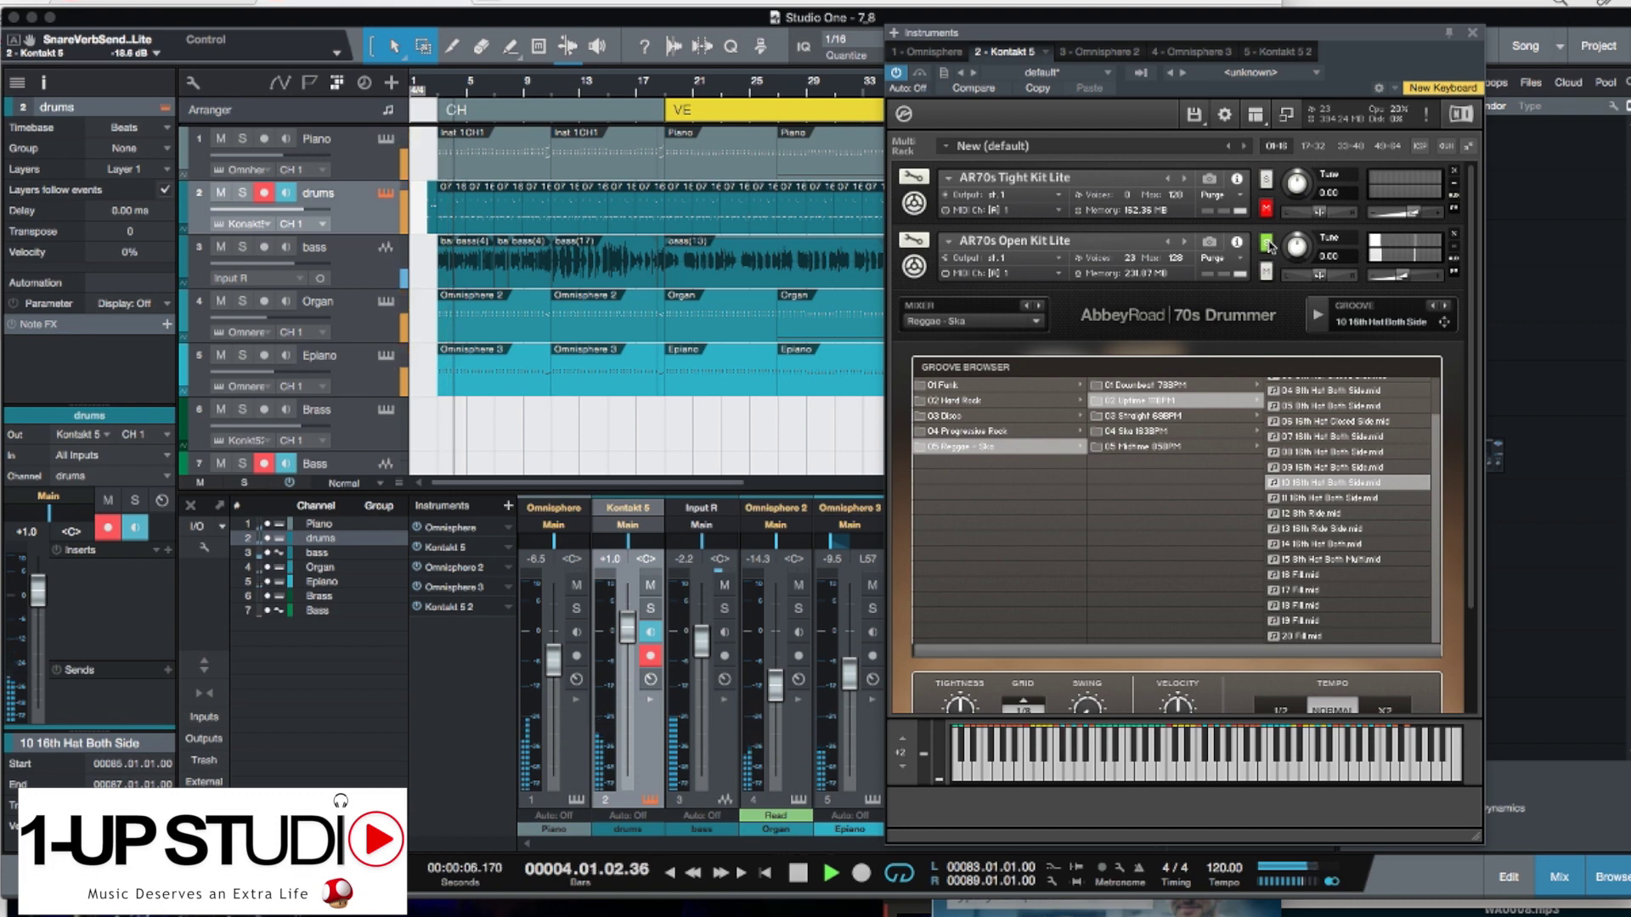
{"action": "key", "text": "space"}
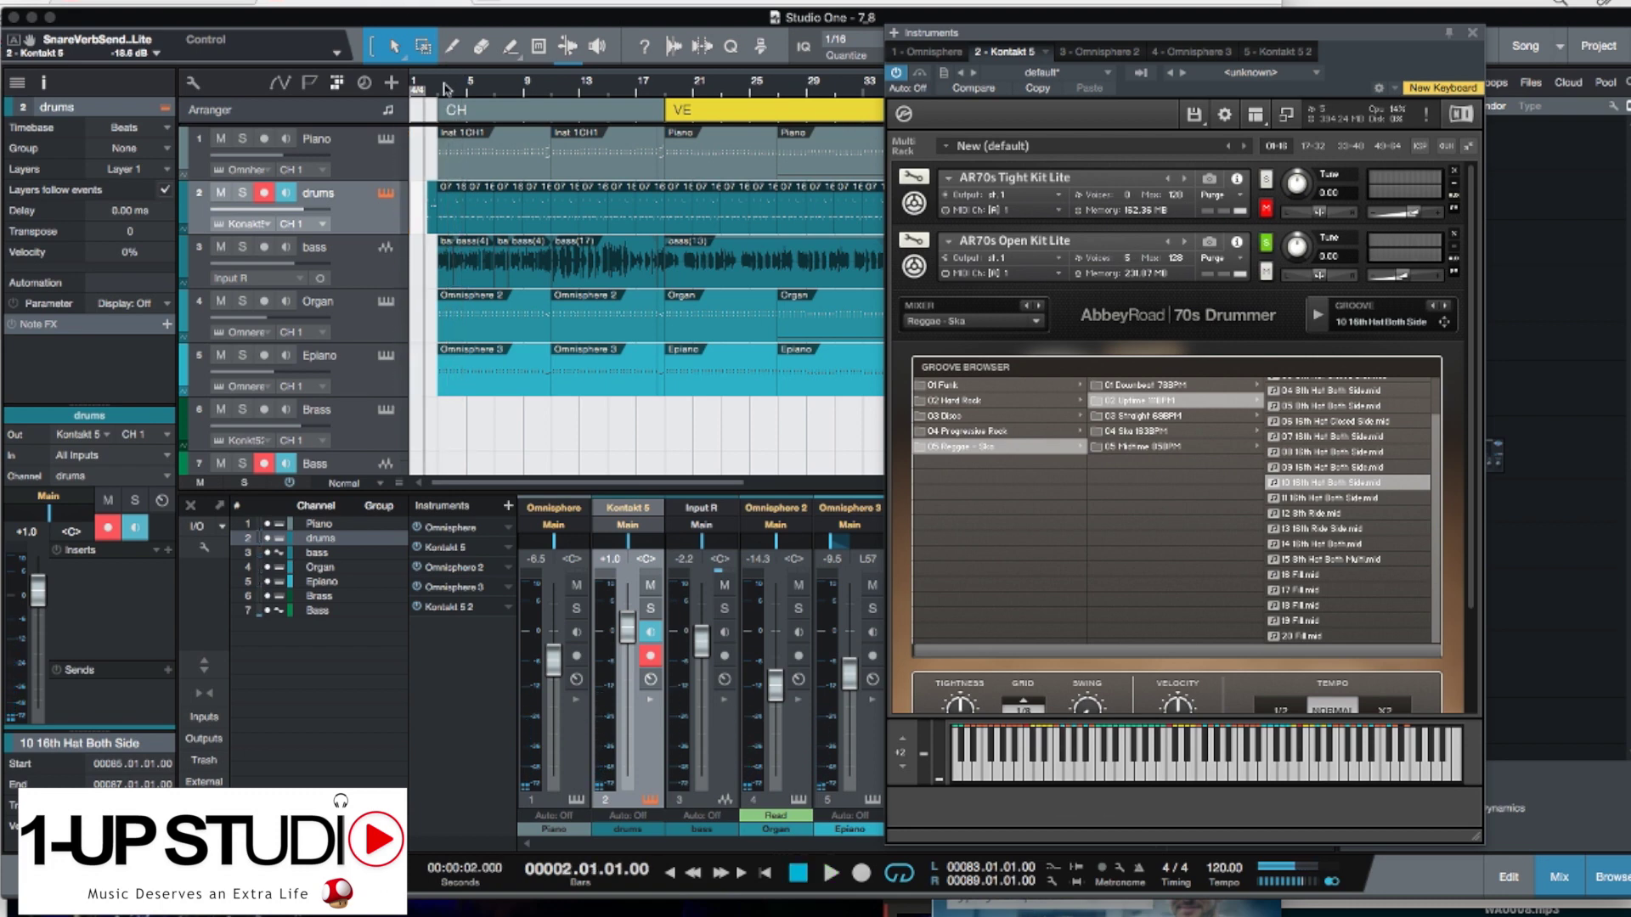
Return the playhead to bar 2, unsolo the Open Kit, and play both kits layered.
{"action": "left_click", "coordinate": [446, 88]}
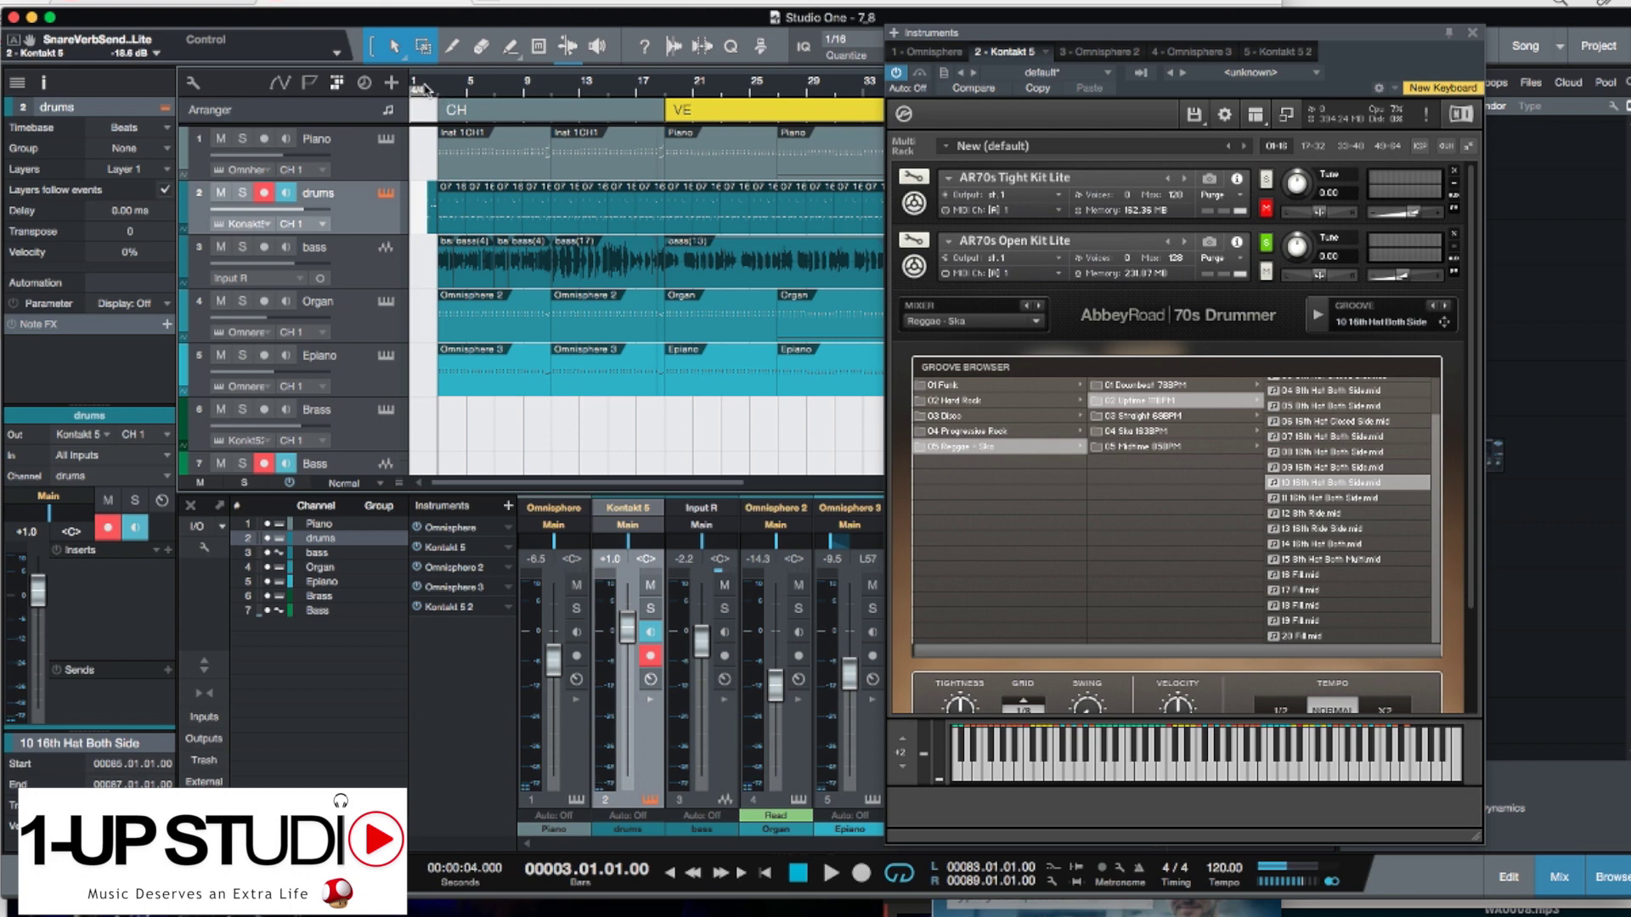
{"action": "left_click", "coordinate": [428, 89]}
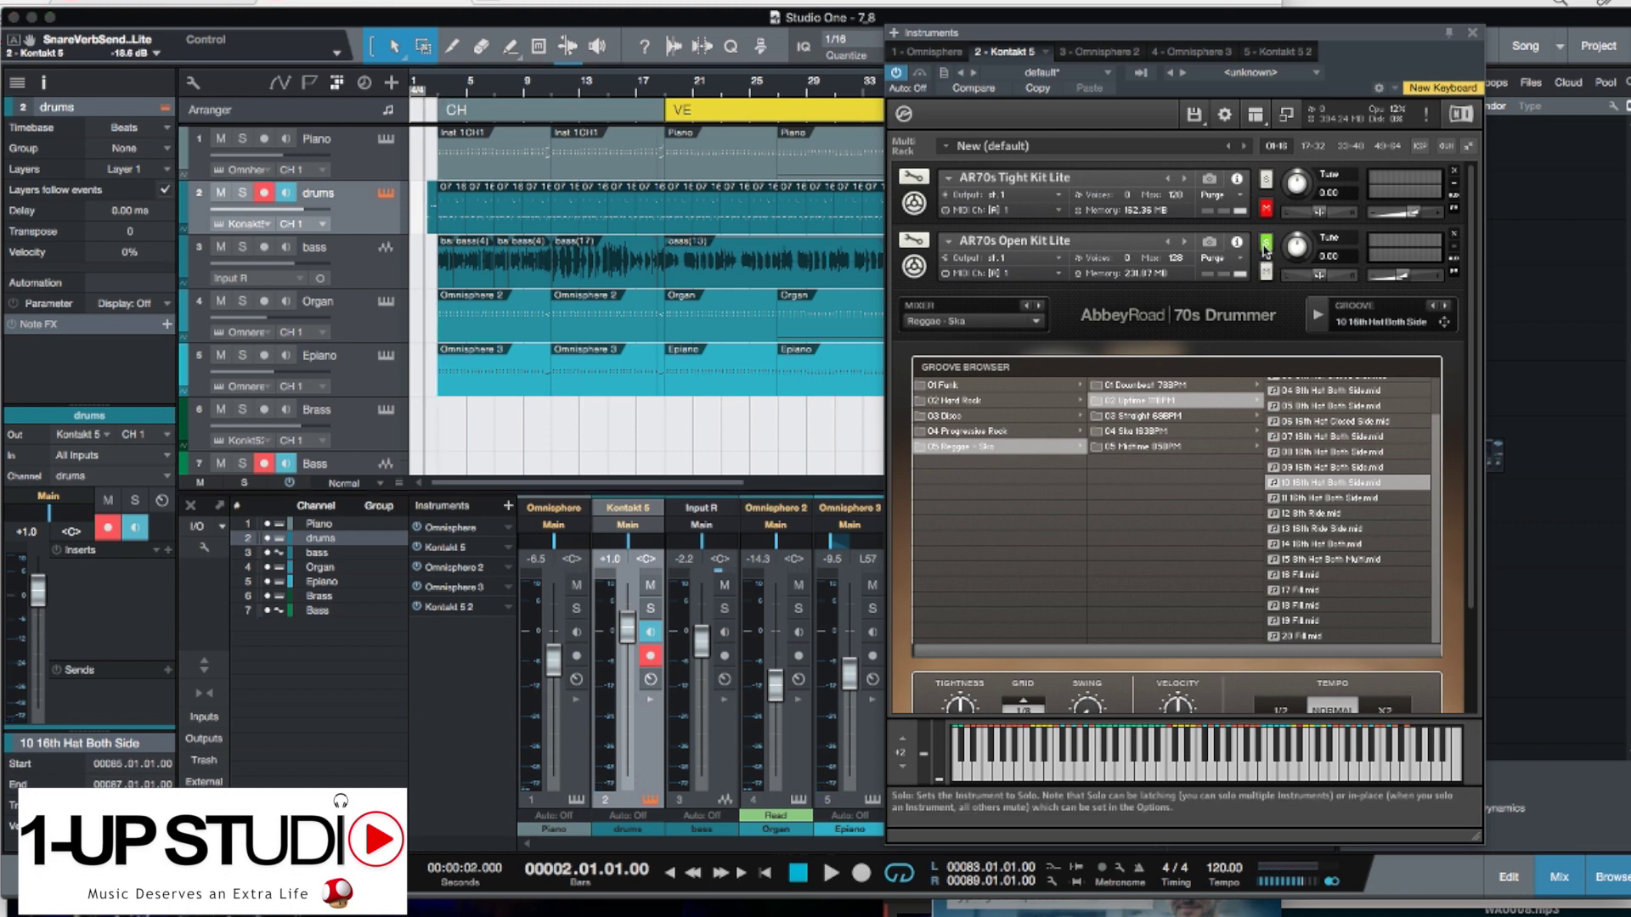
{"action": "left_click", "coordinate": [1265, 244]}
{"action": "key", "text": "space"}
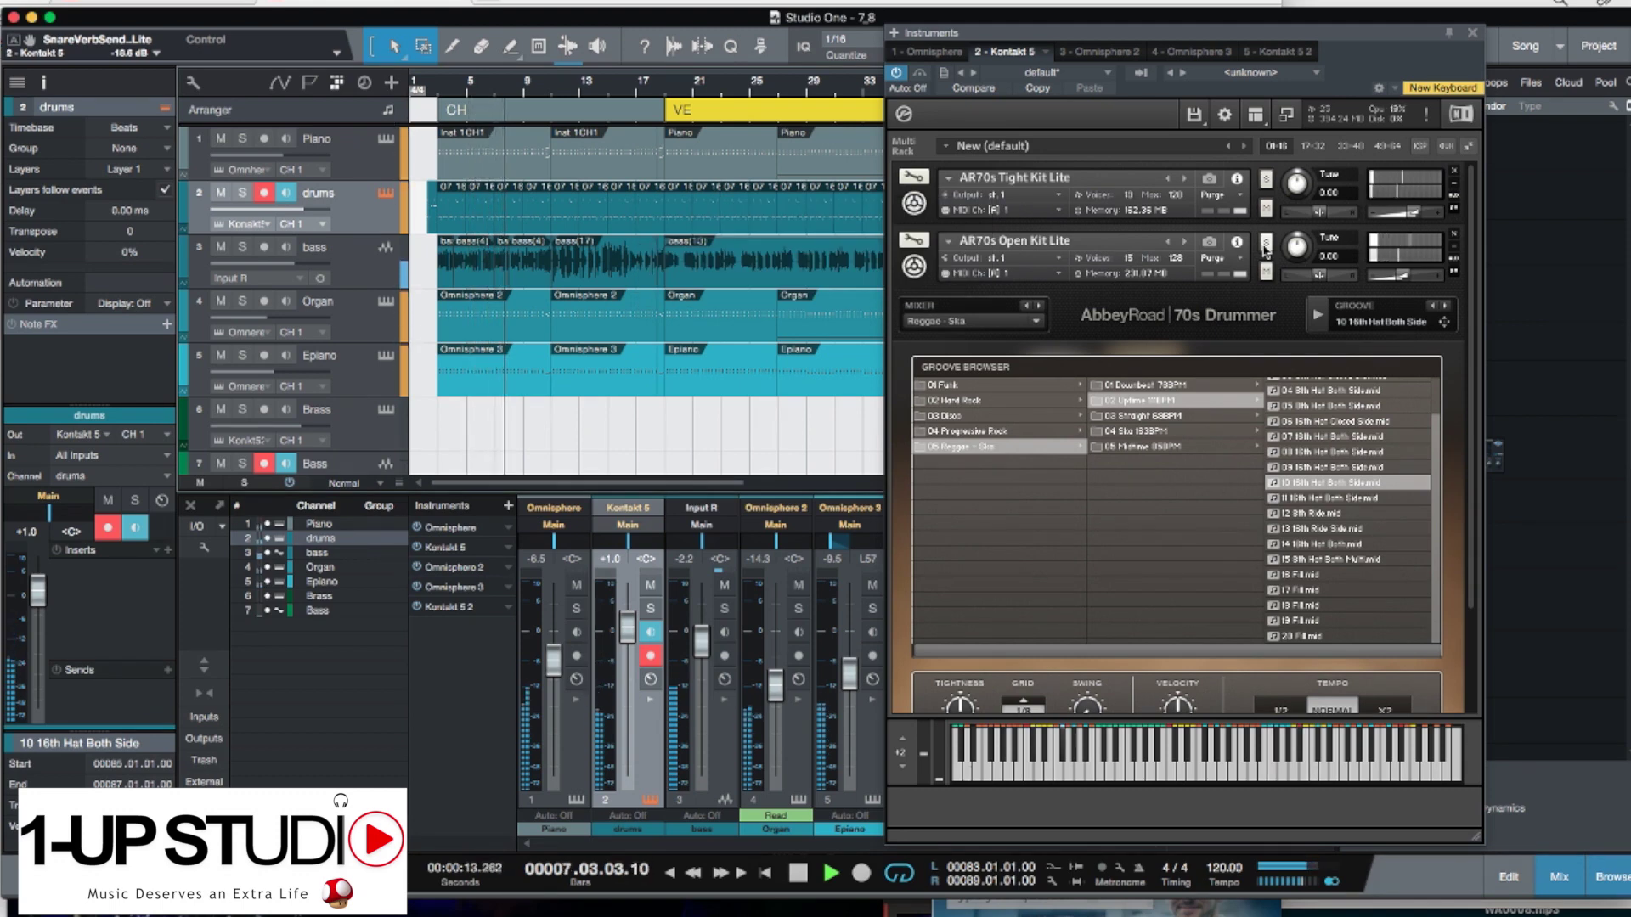
{"action": "key", "text": "space"}
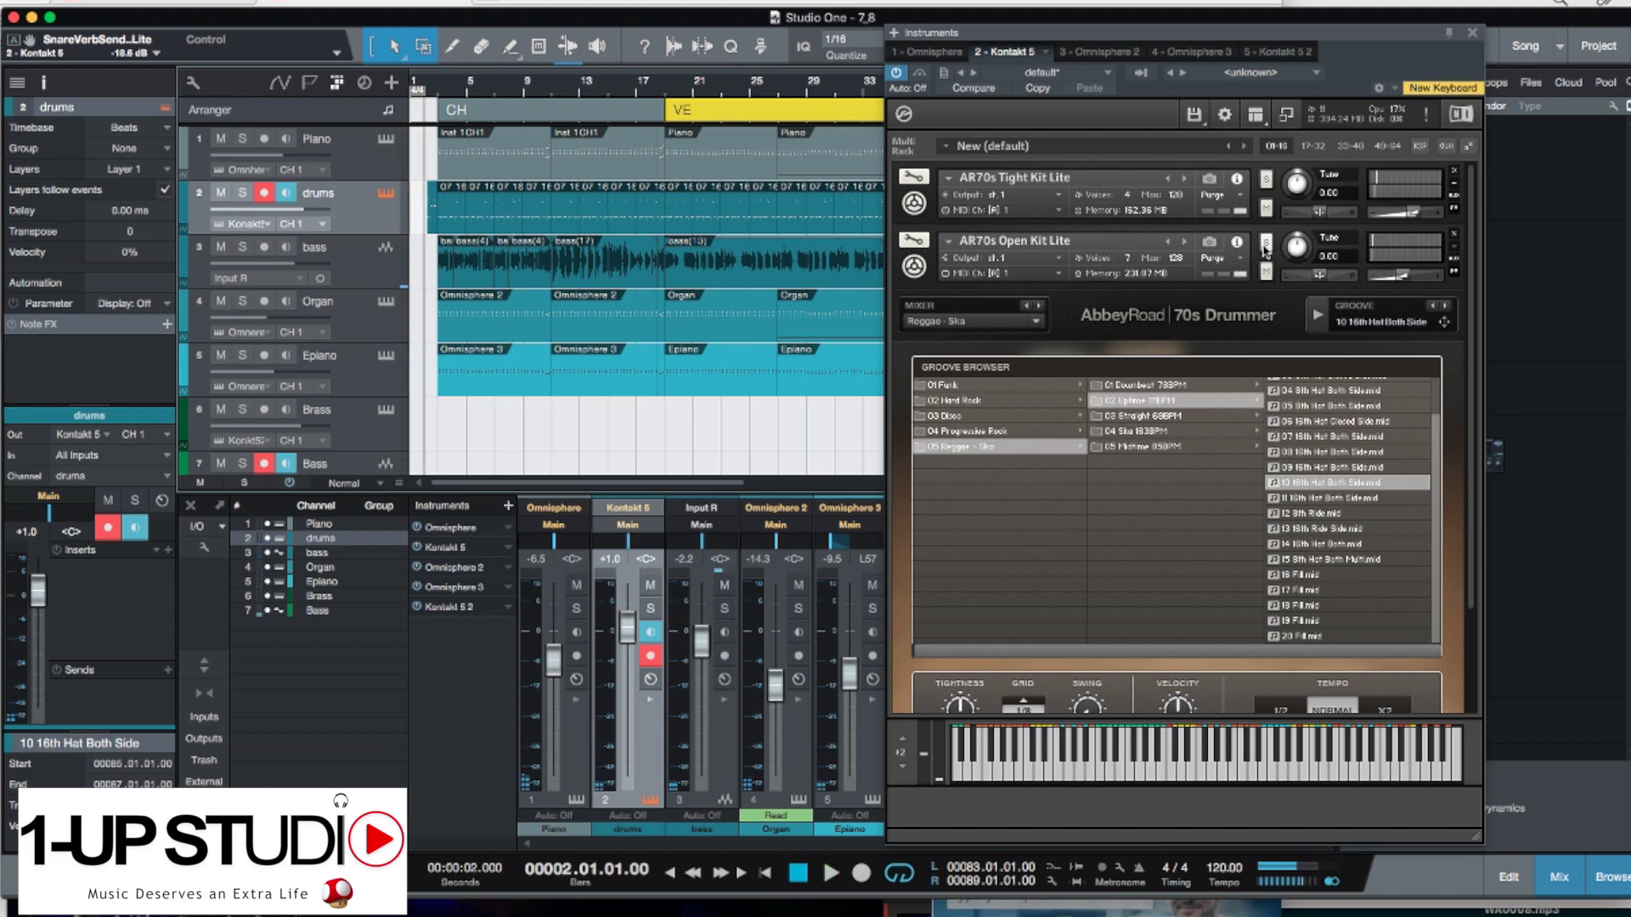